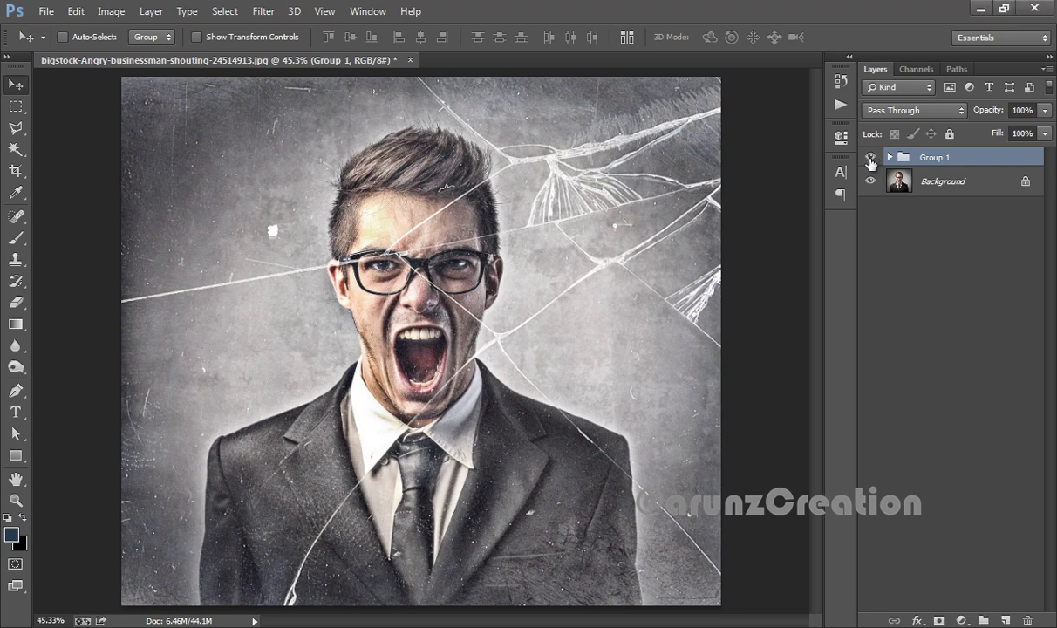
Compare the photo with Group 1 hidden and shown, then delete Group 1
{"action": "left_click", "coordinate": [870, 159]}
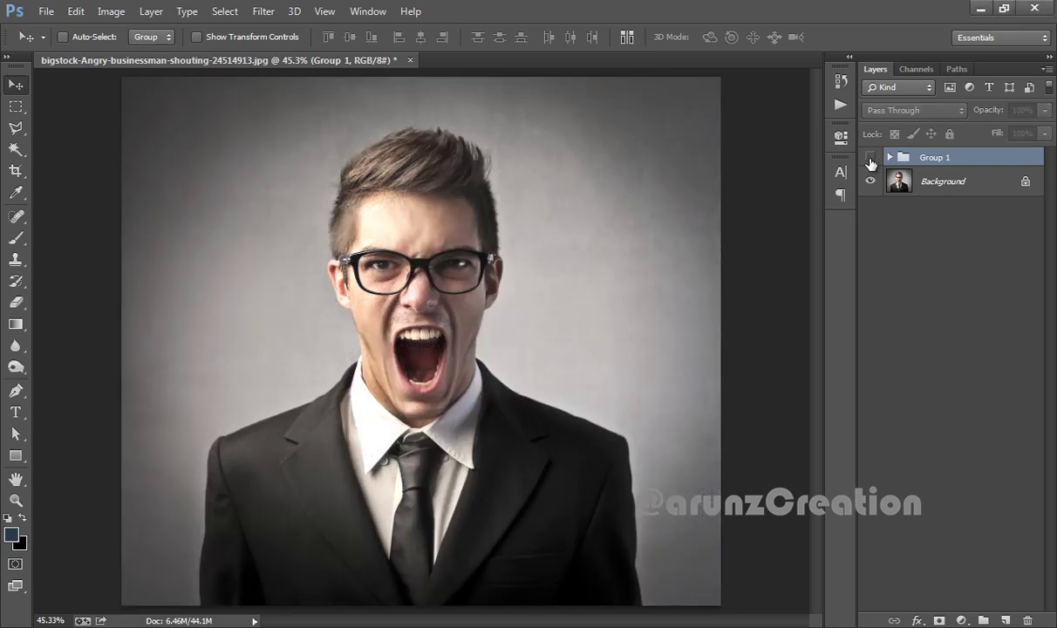
{"action": "left_click", "coordinate": [871, 160]}
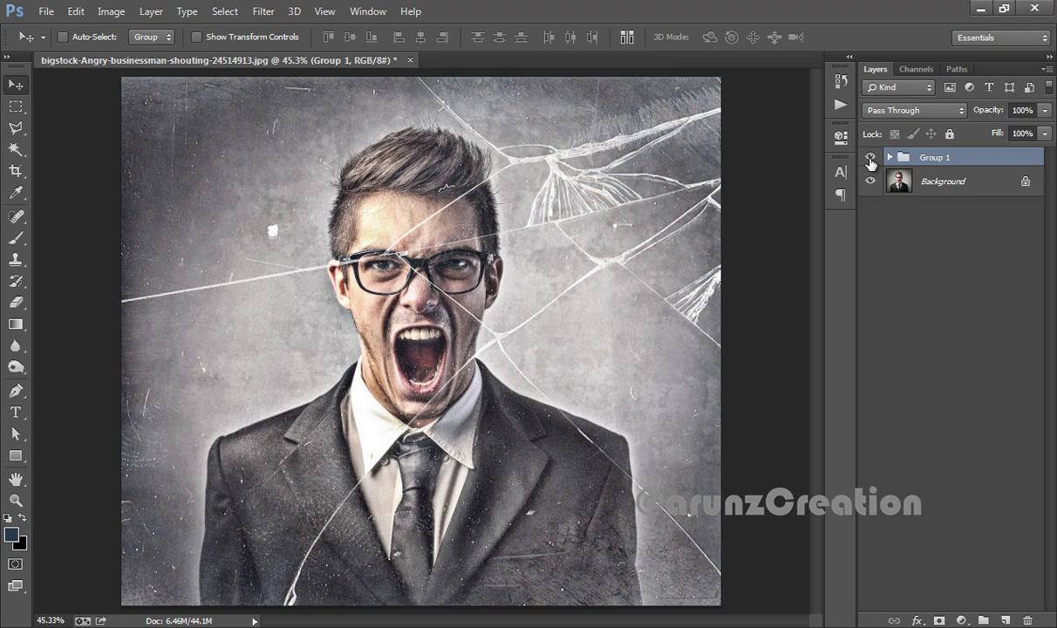
{"action": "key", "text": "Delete"}
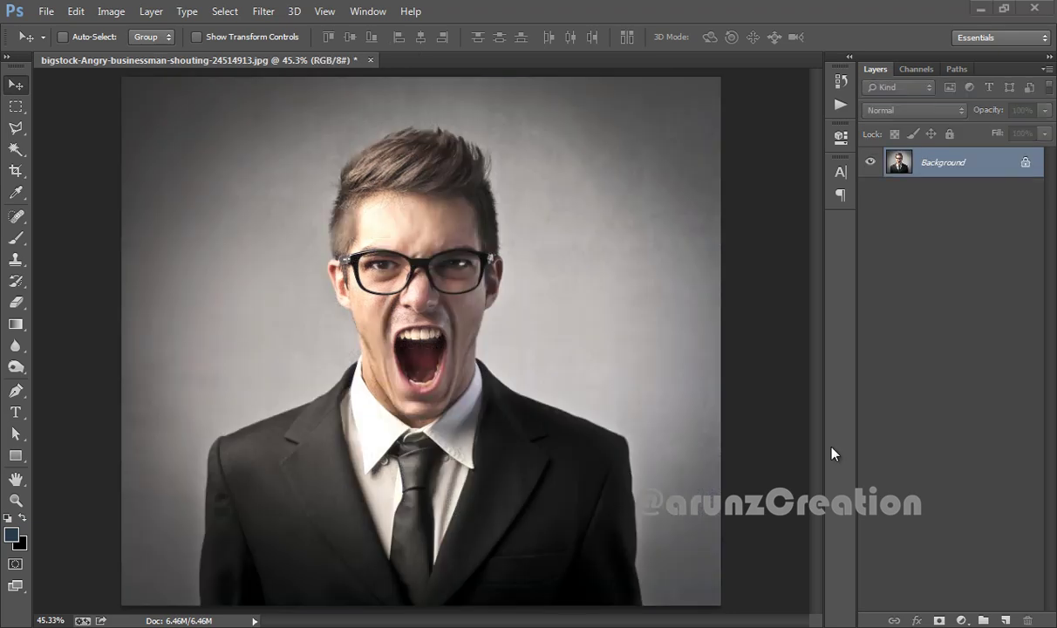
Drag the glass-shattered-broken-cracked-2 texture from the aa folder onto the portrait
{"action": "key", "text": "alt+Tab"}
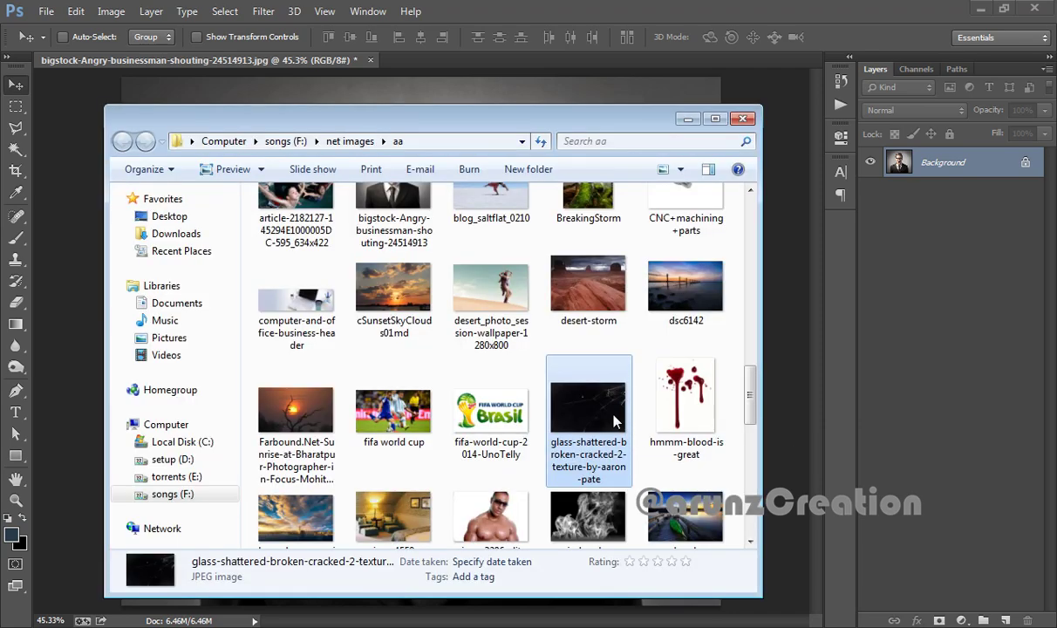
{"action": "left_click_drag", "start_coordinate": [611, 122], "coordinate": [592, 296]}
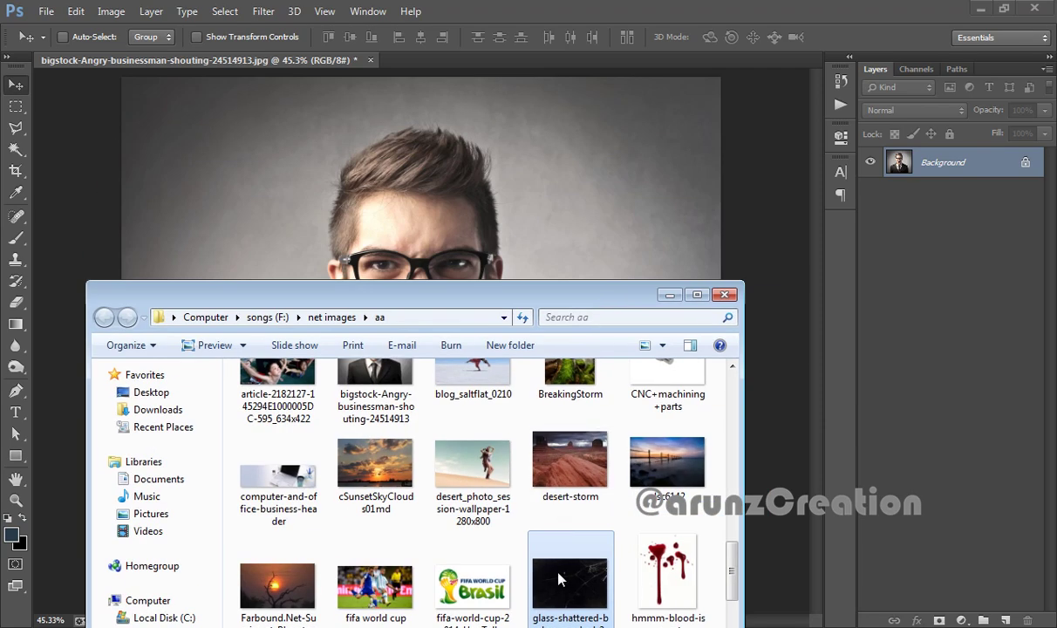
{"action": "left_click_drag", "start_coordinate": [561, 472], "coordinate": [531, 244]}
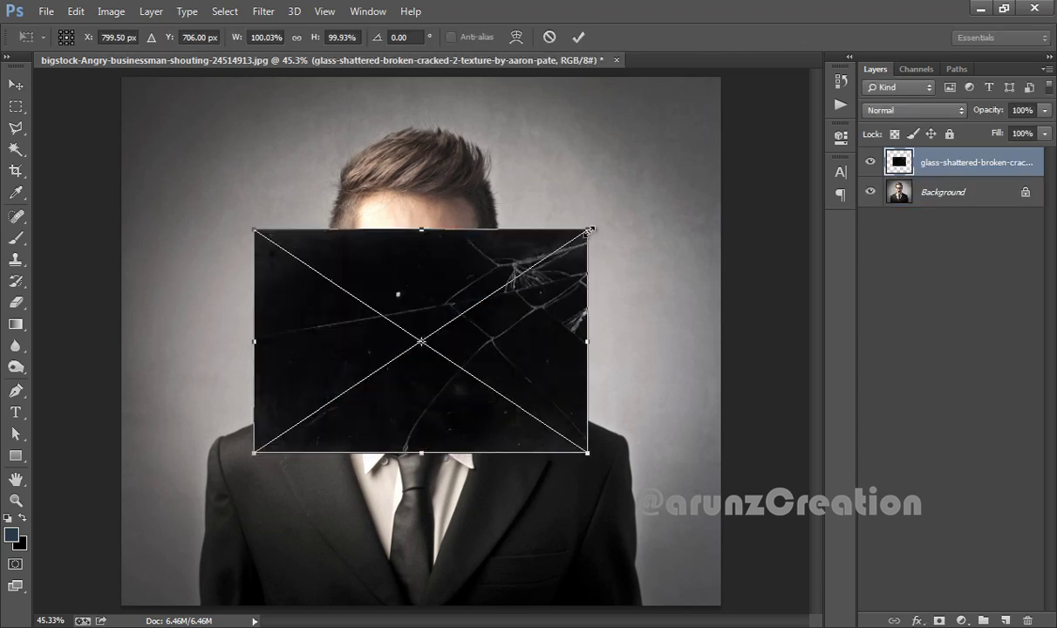
Scale and position the glass texture to about 240% so it covers the photo
{"action": "left_click_drag", "start_coordinate": [588, 230], "coordinate": [761, 2]}
{"action": "left_click_drag", "start_coordinate": [699, 101], "coordinate": [567, 164]}
{"action": "left_click_drag", "start_coordinate": [721, 79], "coordinate": [729, 76]}
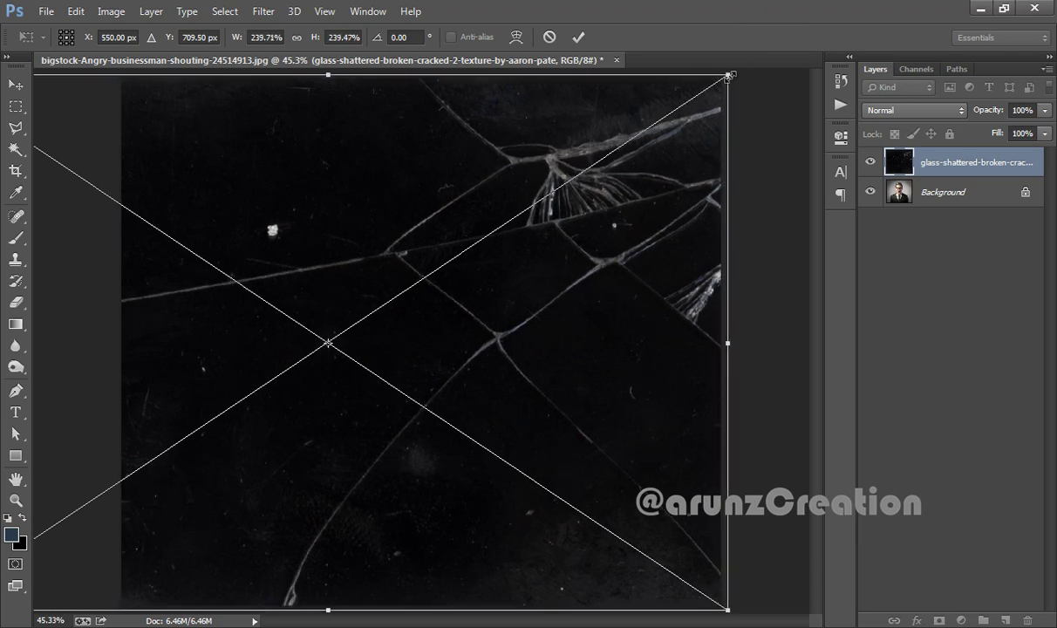
{"action": "key", "text": "Return"}
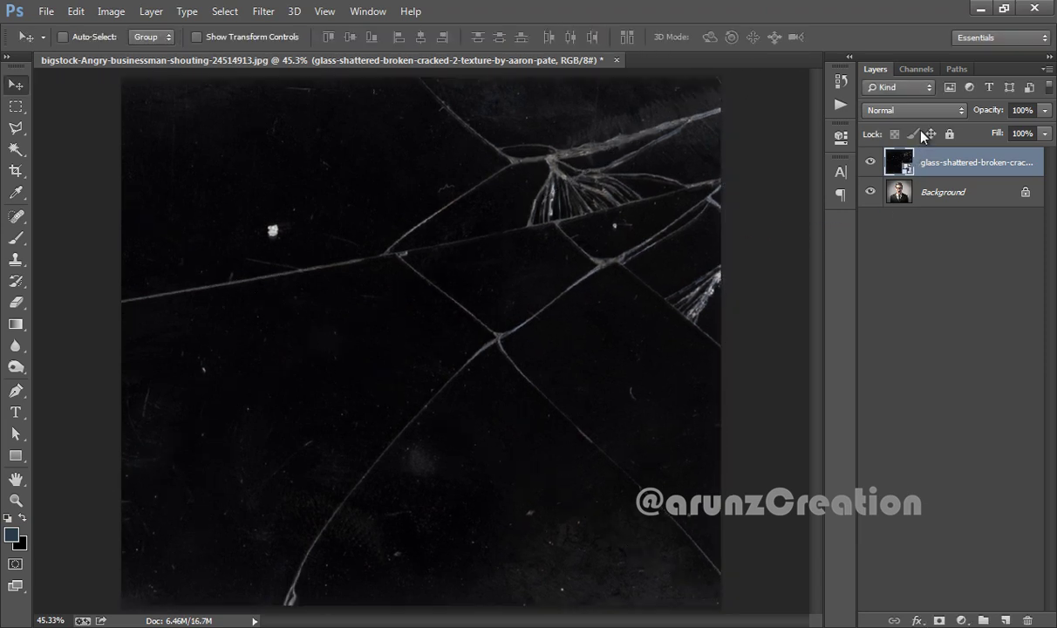
Set the glass layer to Screen blend mode and duplicate it
{"action": "left_click", "coordinate": [919, 109]}
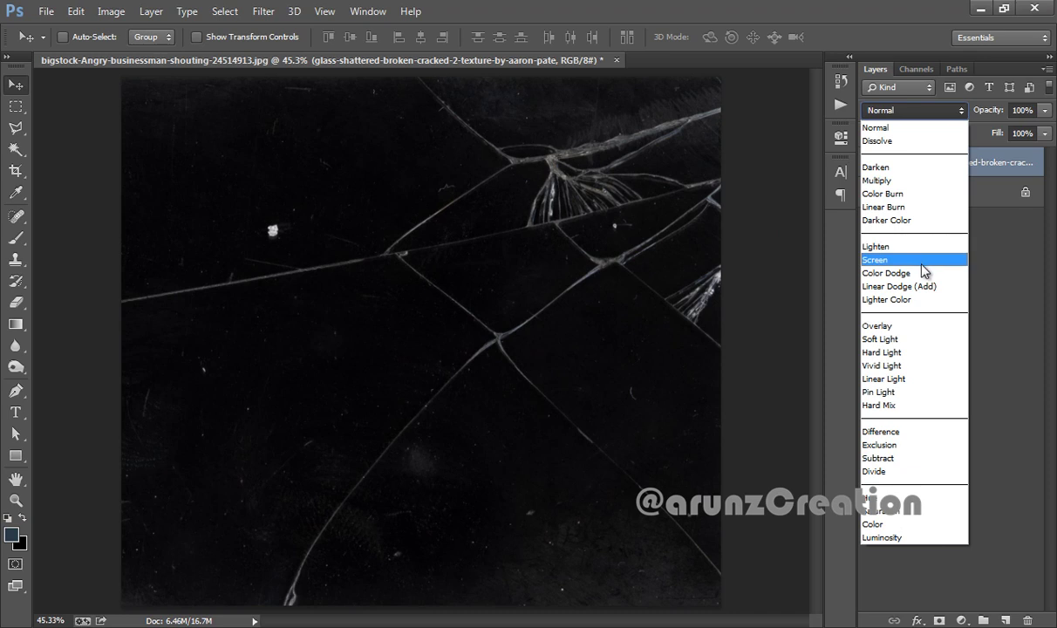
{"action": "left_click", "coordinate": [922, 270]}
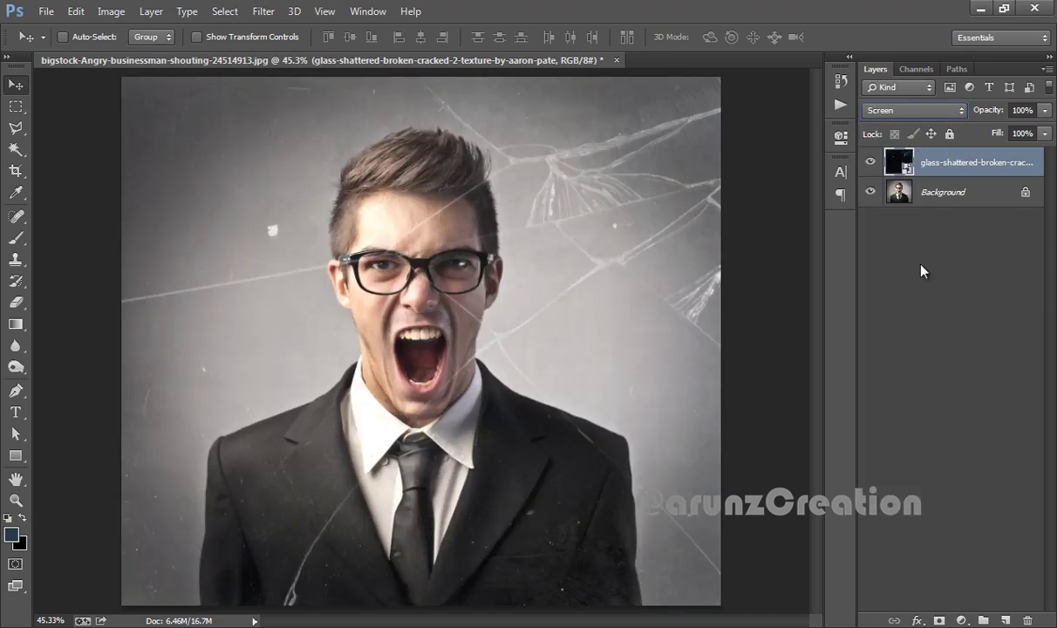
{"action": "key", "text": "ctrl+j"}
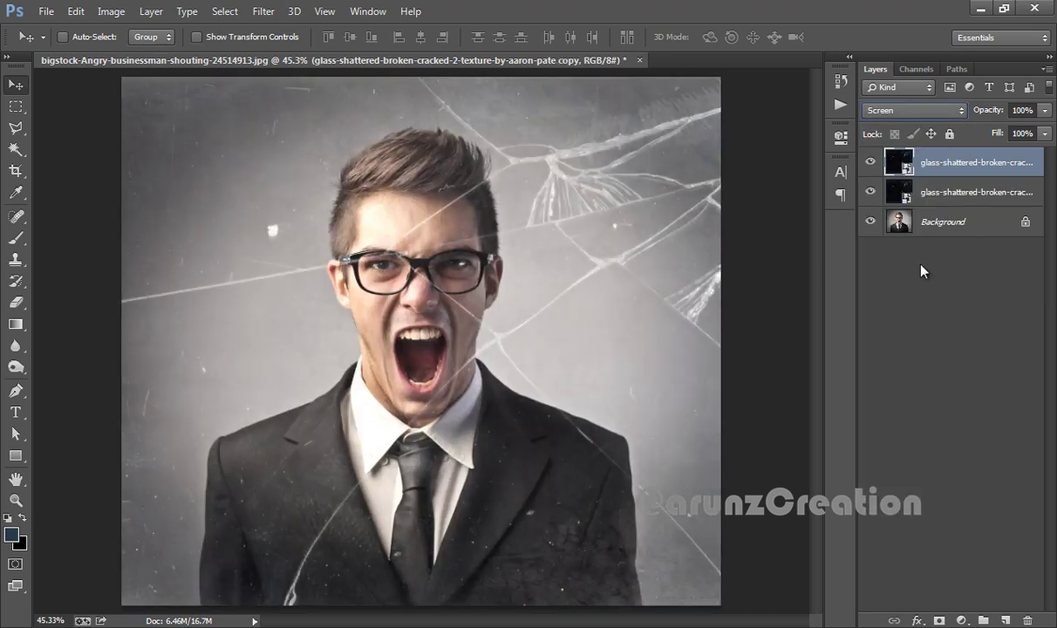
Select both glass layers, create a stamped merged copy, then delete that copy
{"action": "left_click", "coordinate": [924, 191], "text": "shift"}
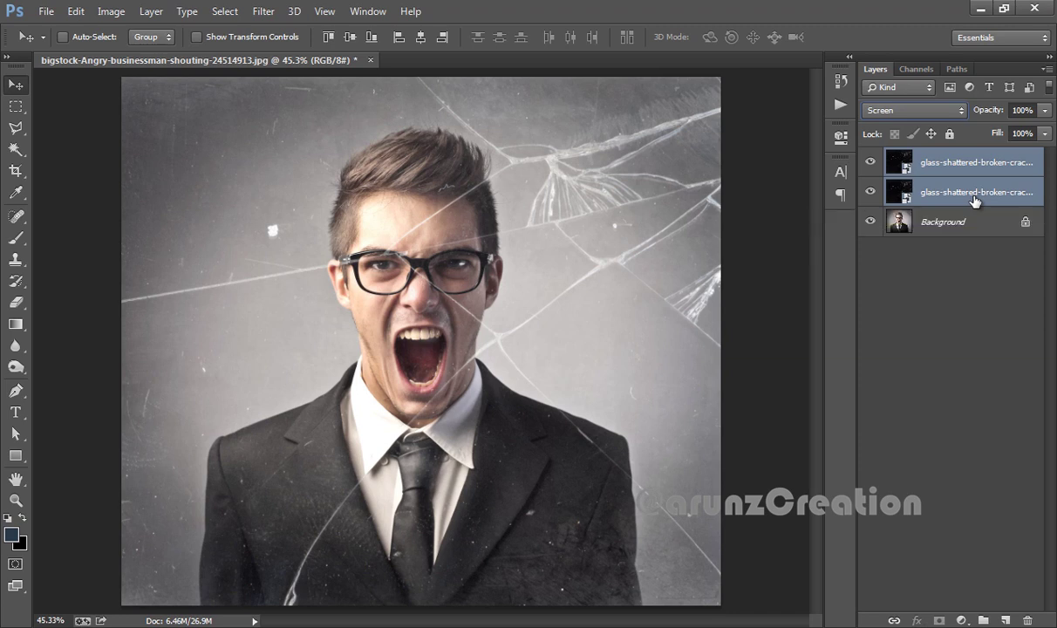
{"action": "key", "text": "ctrl+shift+alt+e"}
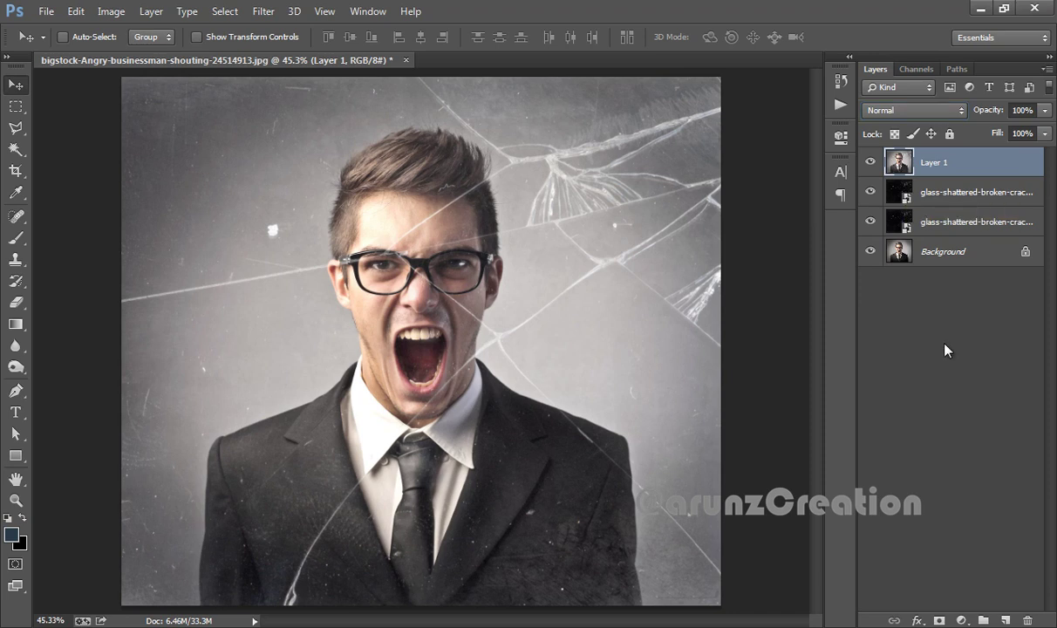
{"action": "key", "text": "Delete"}
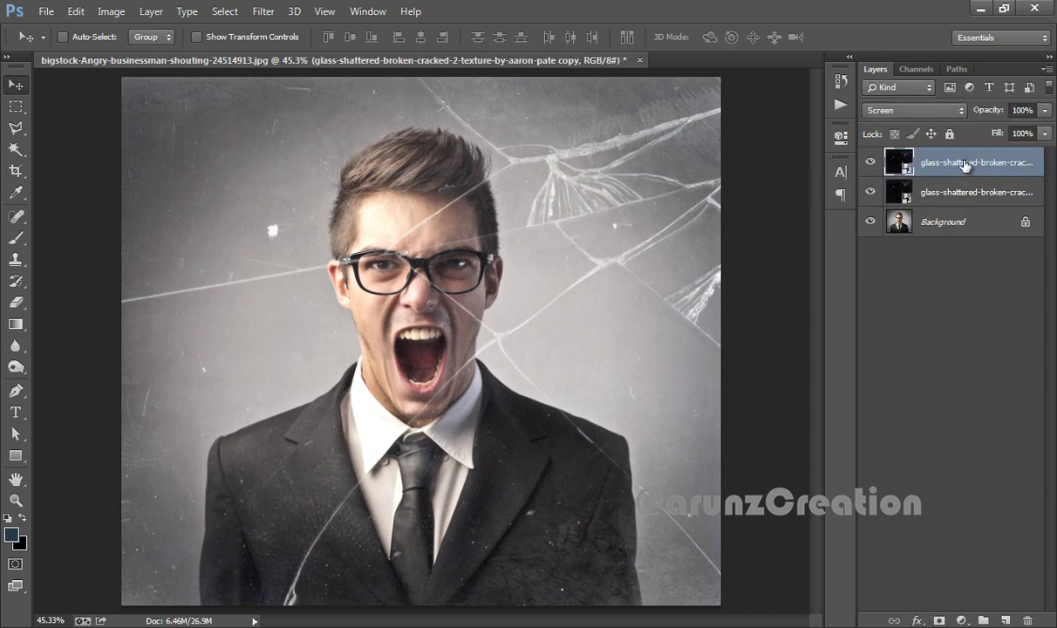
Merge the two glass layers with Ctrl+E and blend the result in Screen mode
{"action": "left_click", "coordinate": [968, 197], "text": "shift"}
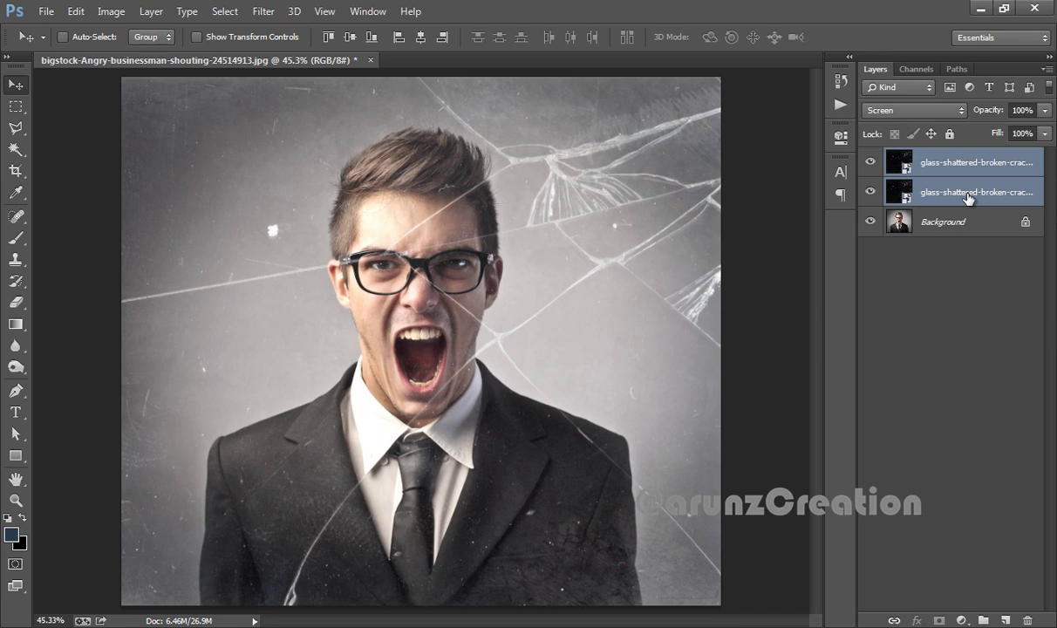
{"action": "key", "text": "ctrl+e"}
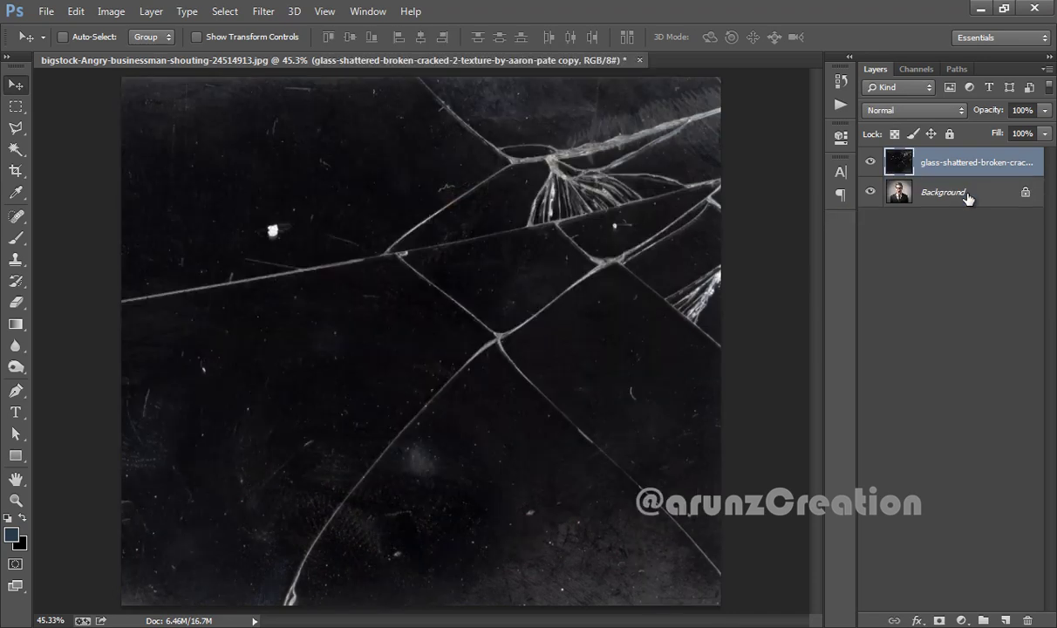
{"action": "left_click", "coordinate": [929, 109]}
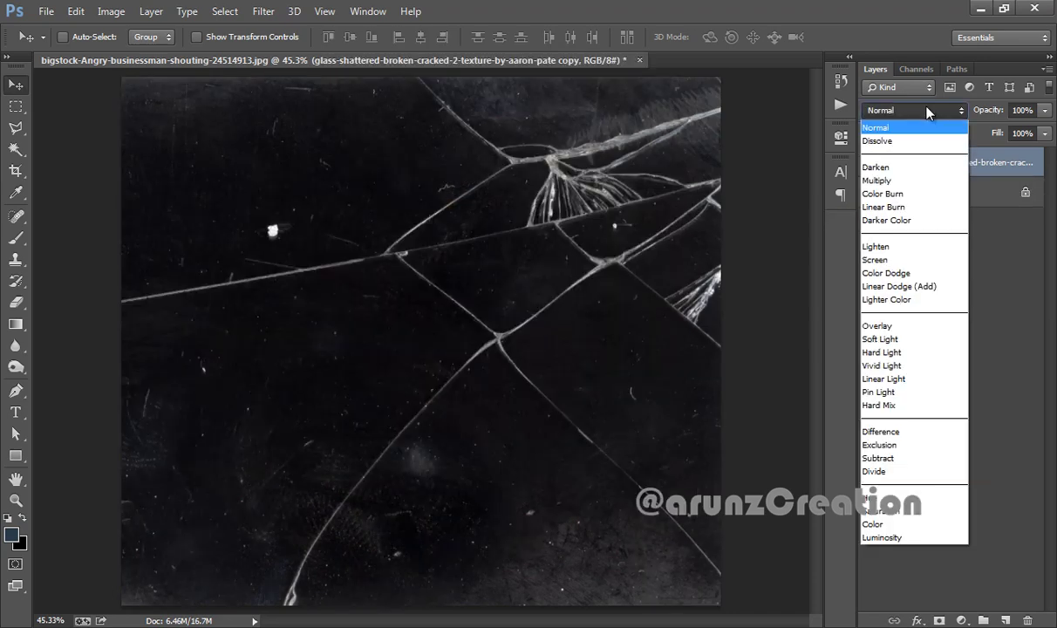
{"action": "left_click", "coordinate": [895, 261]}
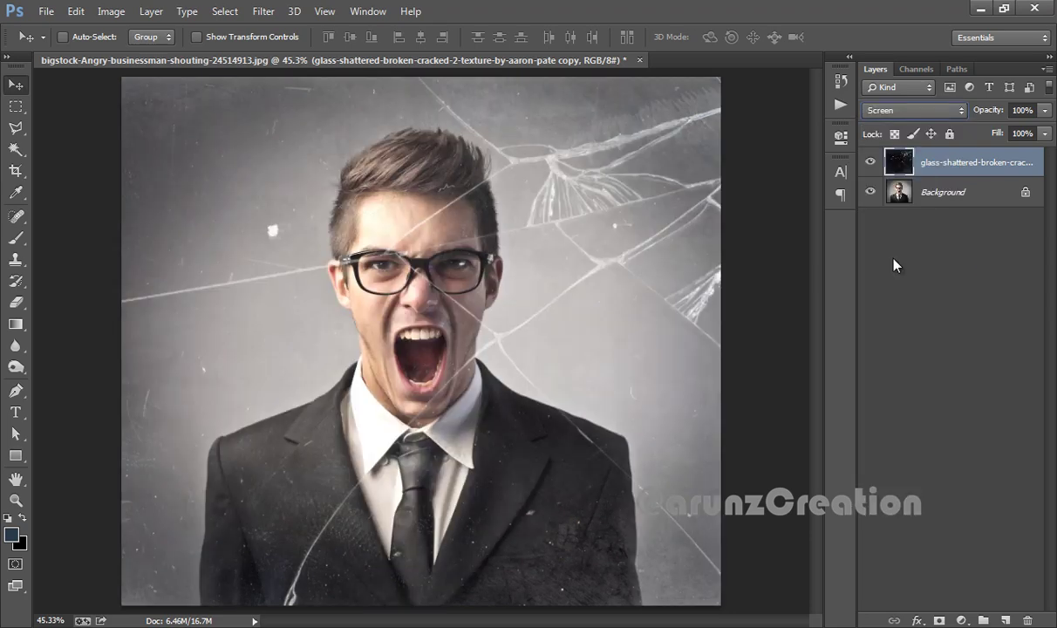
{"action": "left_click", "coordinate": [871, 162]}
Apply Unsharp Mask to the glass layer with Amount 149 and Radius 2.2 pixels
{"action": "left_click", "coordinate": [871, 162]}
{"action": "left_click", "coordinate": [263, 11]}
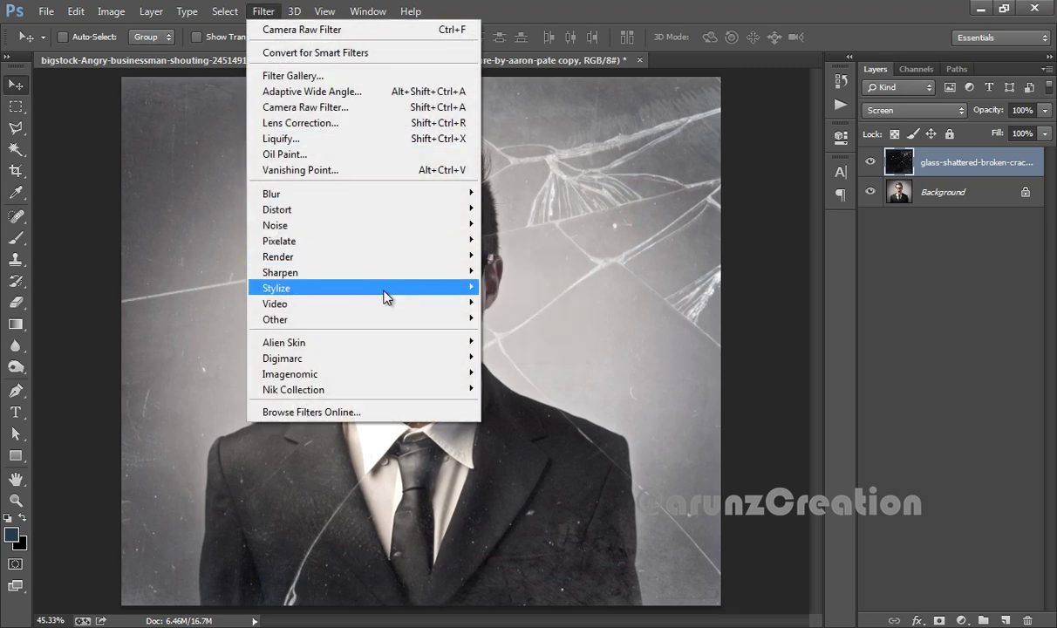
{"action": "left_click", "coordinate": [526, 350]}
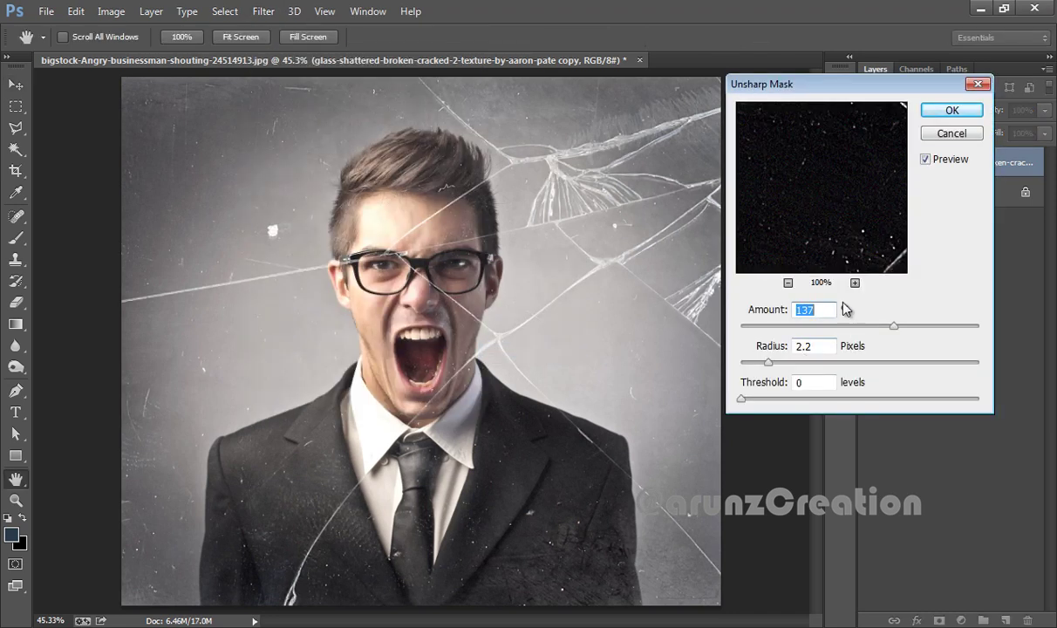
{"action": "left_click", "coordinate": [924, 160]}
{"action": "left_click", "coordinate": [924, 161]}
{"action": "left_click_drag", "start_coordinate": [893, 326], "coordinate": [901, 326]}
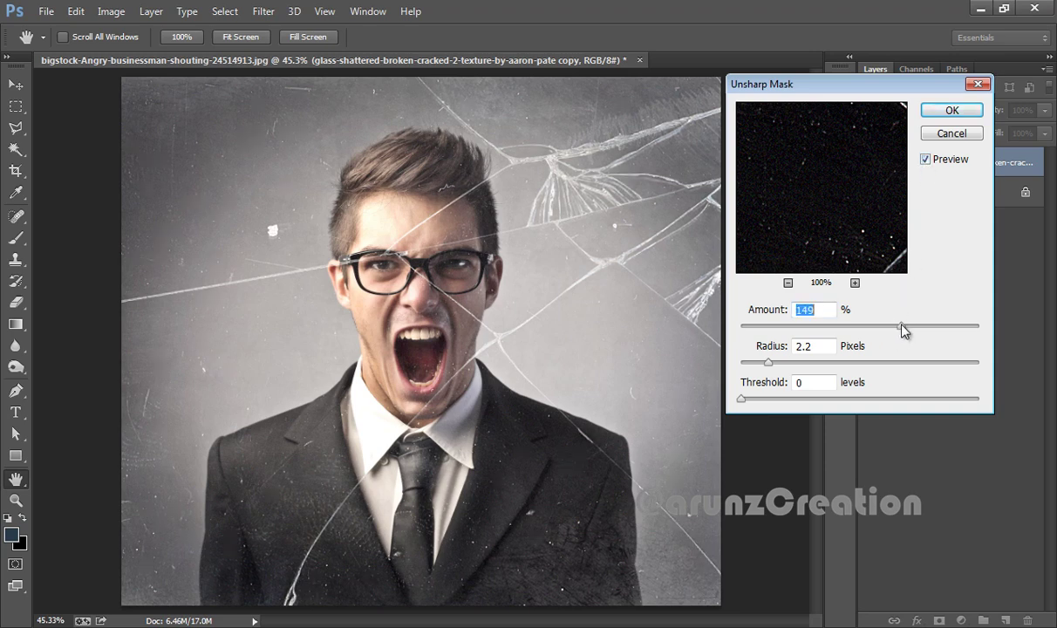
{"action": "left_click", "coordinate": [946, 112]}
Compare the sharpened glass layer hidden and shown, then select the Background layer
{"action": "left_click", "coordinate": [870, 162]}
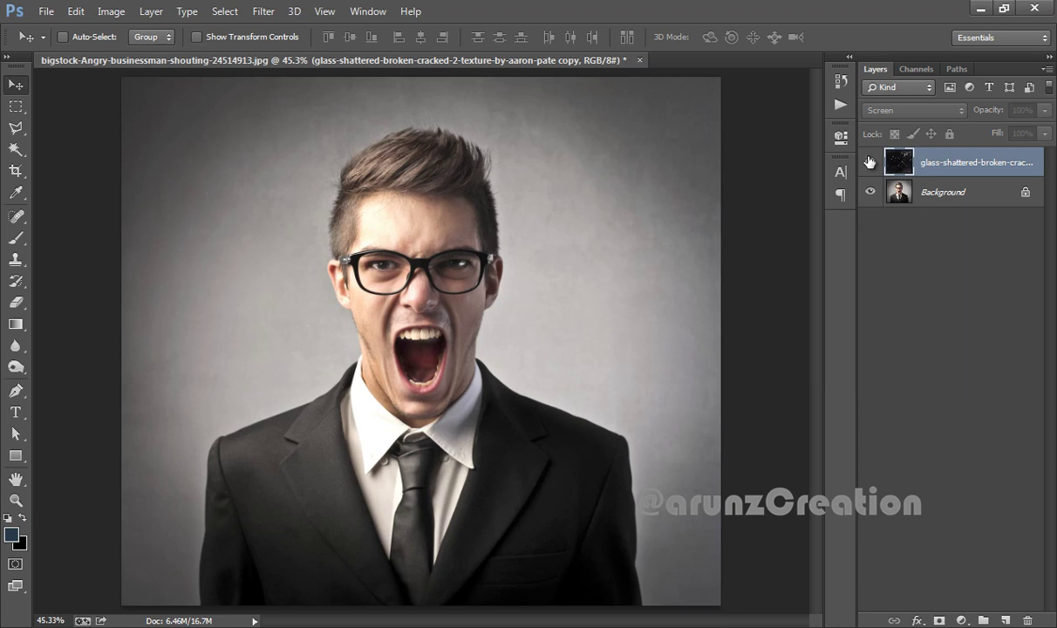
{"action": "left_click", "coordinate": [870, 162]}
{"action": "left_click", "coordinate": [936, 196]}
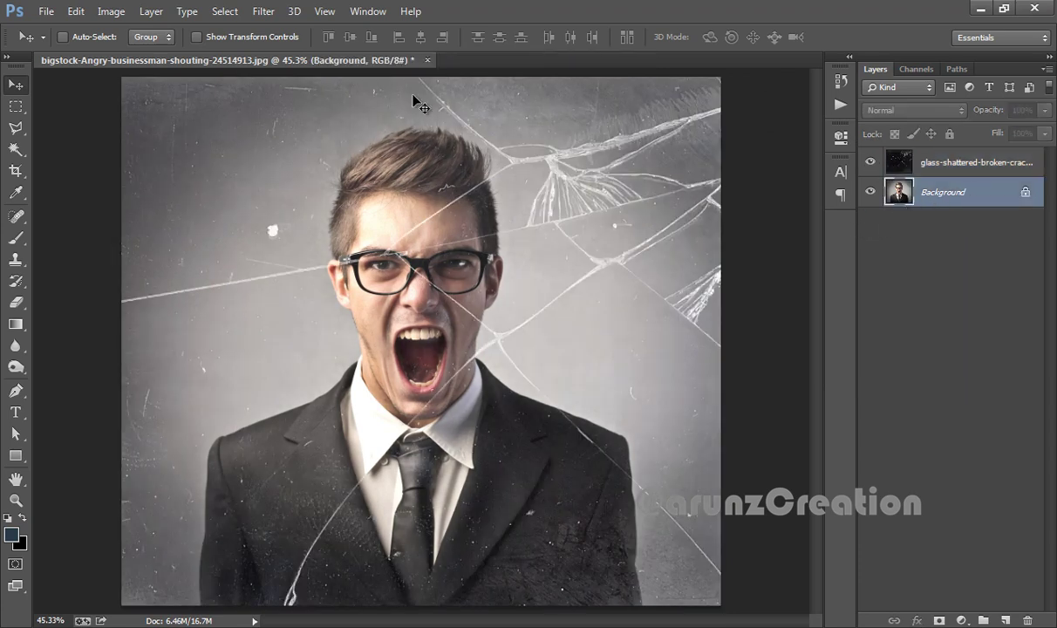
Bring up the Nik Collection filters submenu showing Color Efex Pro 4
{"action": "left_click", "coordinate": [264, 12]}
{"action": "mouse_move", "coordinate": [387, 390]}
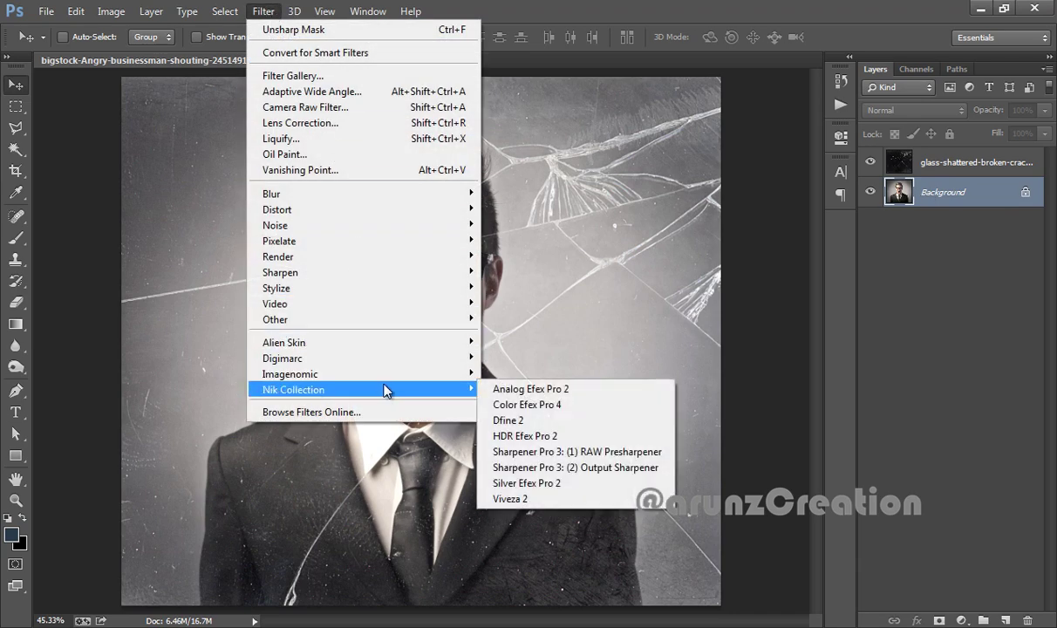
Apply Color Efex Pro 4's Detail Extractor at 40%, Contrast 9%, Saturation 6% to the photo
{"action": "left_click", "coordinate": [548, 404]}
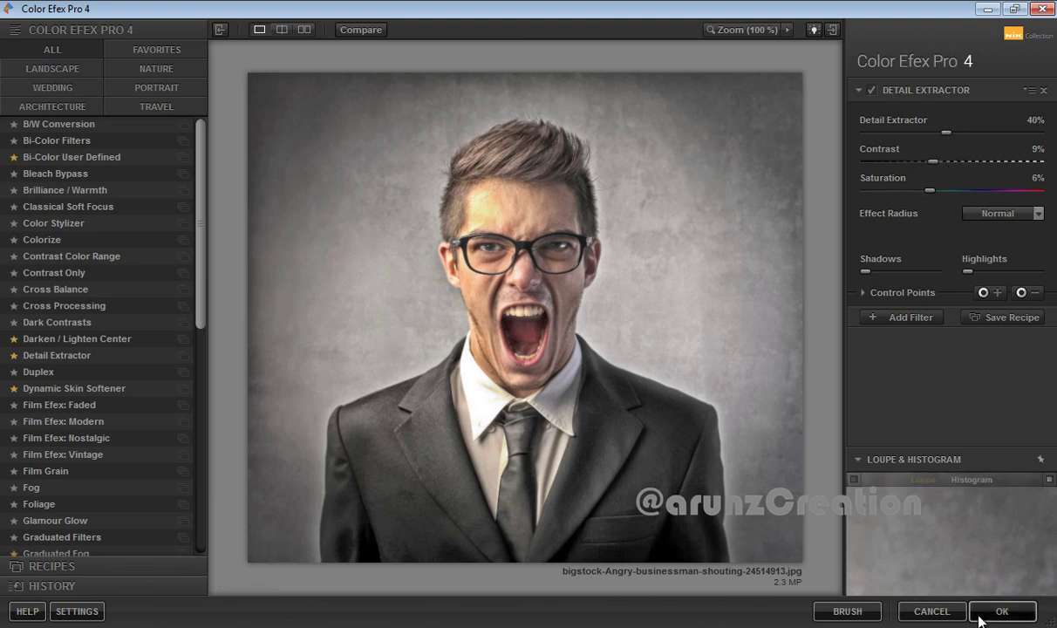
{"action": "left_click", "coordinate": [1008, 610]}
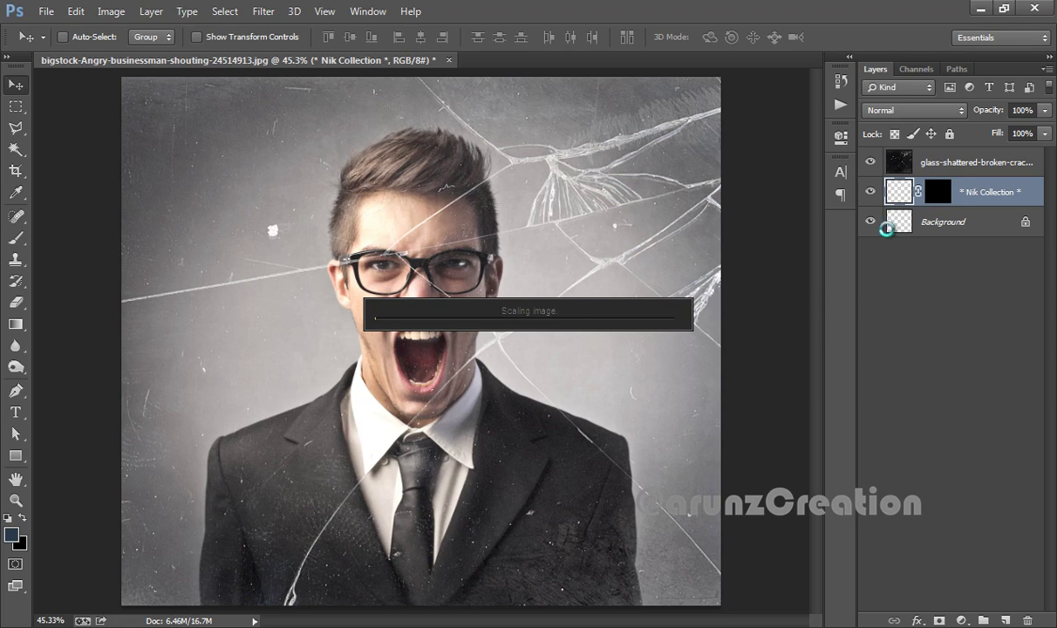
Toggle the Detail Extractor and cracked-glass layers off and back on to compare
{"action": "left_click", "coordinate": [870, 192]}
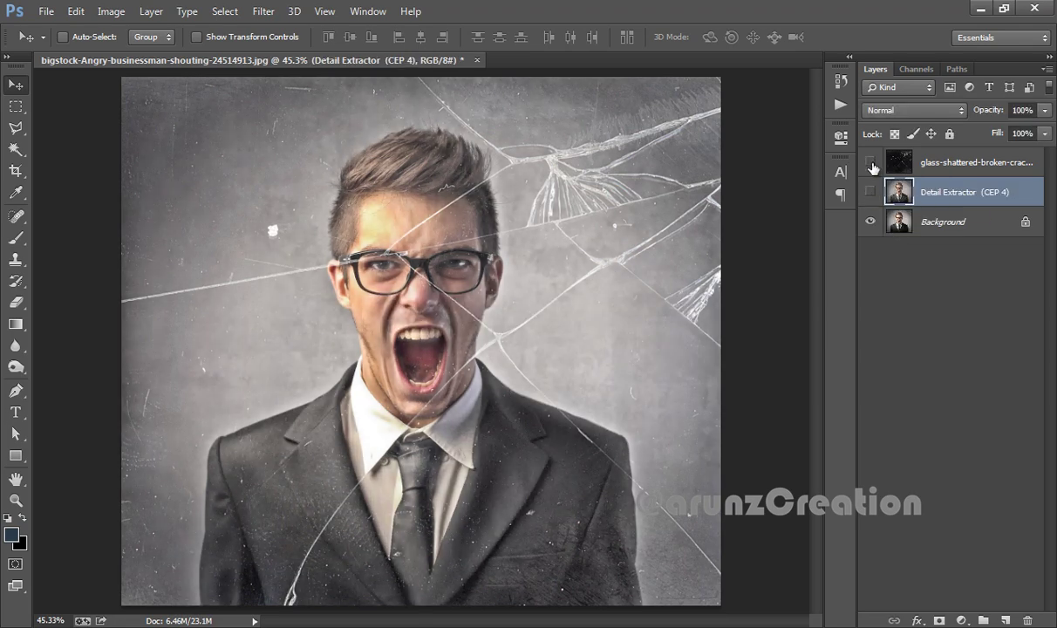
{"action": "left_click", "coordinate": [871, 163]}
{"action": "left_click", "coordinate": [870, 192]}
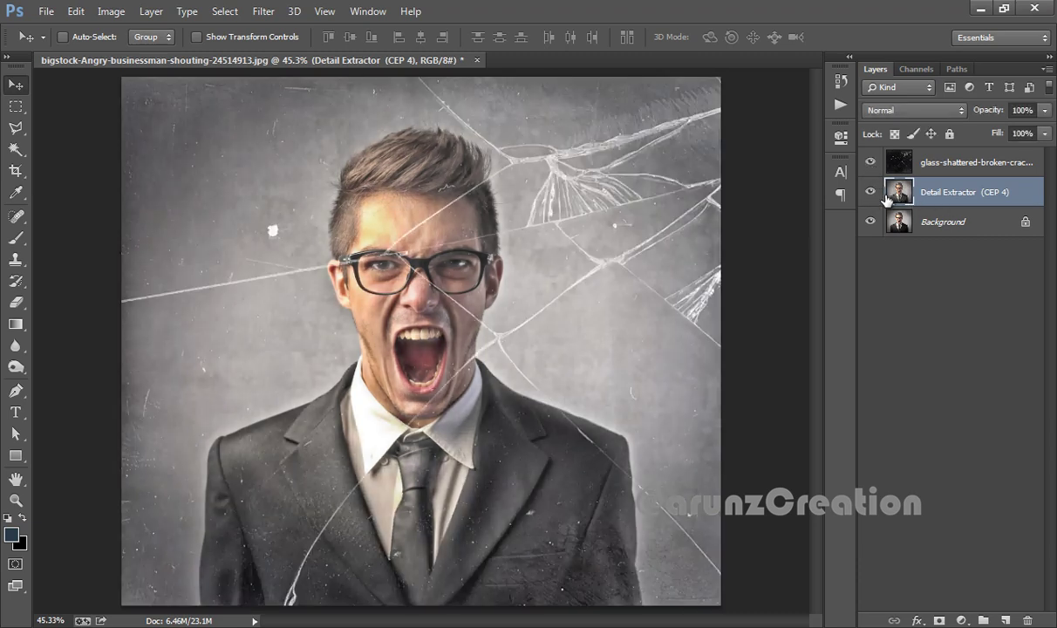
{"action": "left_click", "coordinate": [870, 163]}
Check the glass layer's Screen blending, then reselect the Detail Extractor layer for filtering
{"action": "left_click", "coordinate": [959, 166]}
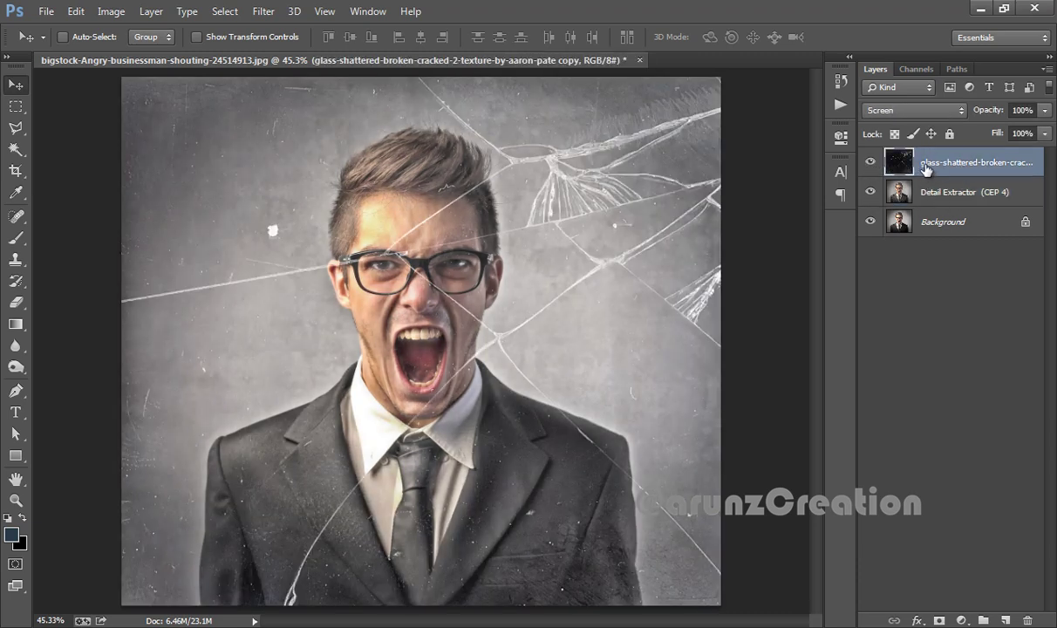
{"action": "left_click", "coordinate": [938, 192]}
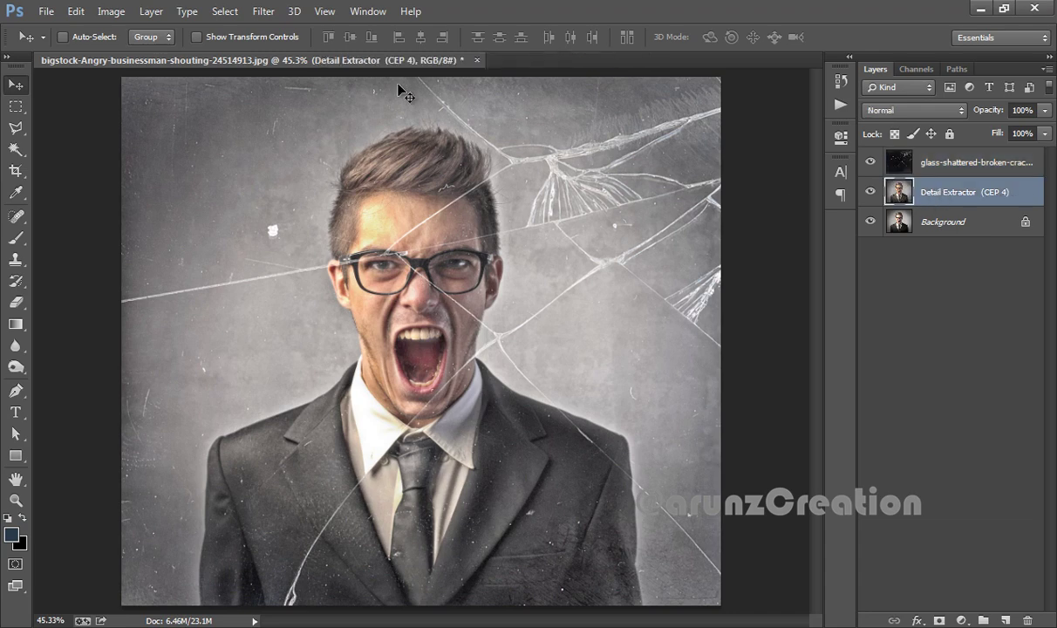
{"action": "left_click", "coordinate": [263, 12]}
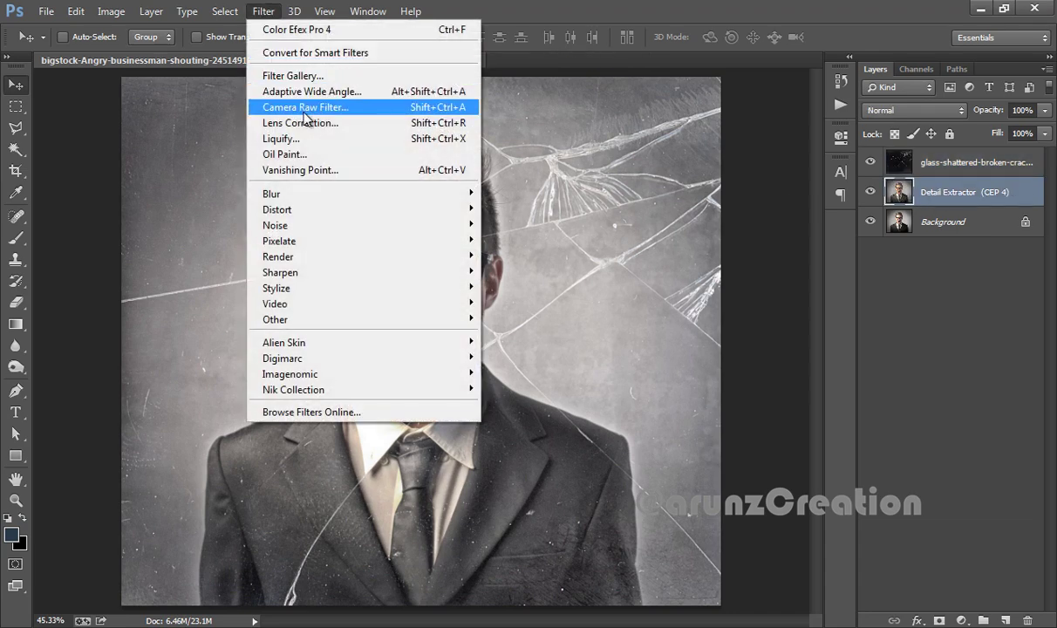
In Camera Raw Filter, add a darkening Color Priority vignette with negative Amount
{"action": "left_click", "coordinate": [303, 108]}
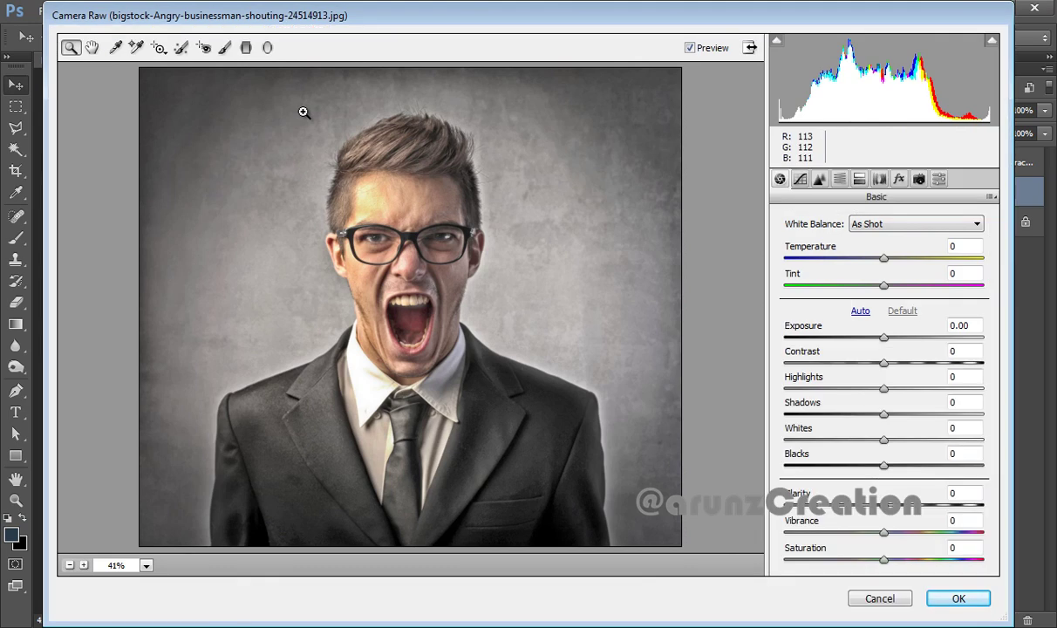
{"action": "left_click", "coordinate": [899, 179]}
{"action": "left_click", "coordinate": [838, 357]}
{"action": "left_click", "coordinate": [867, 385]}
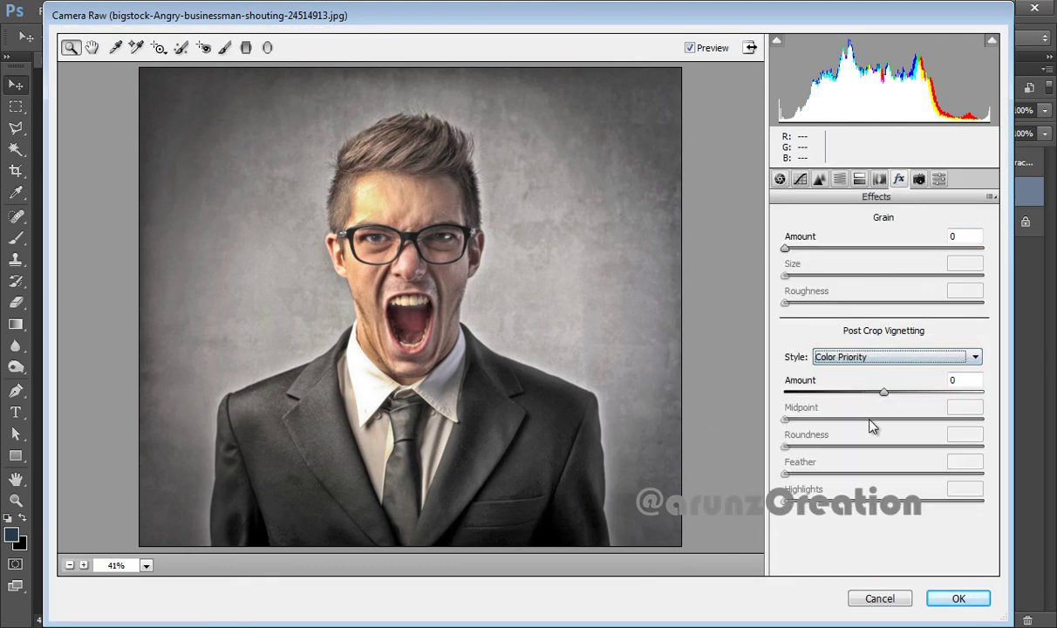
{"action": "left_click_drag", "start_coordinate": [884, 394], "coordinate": [865, 395]}
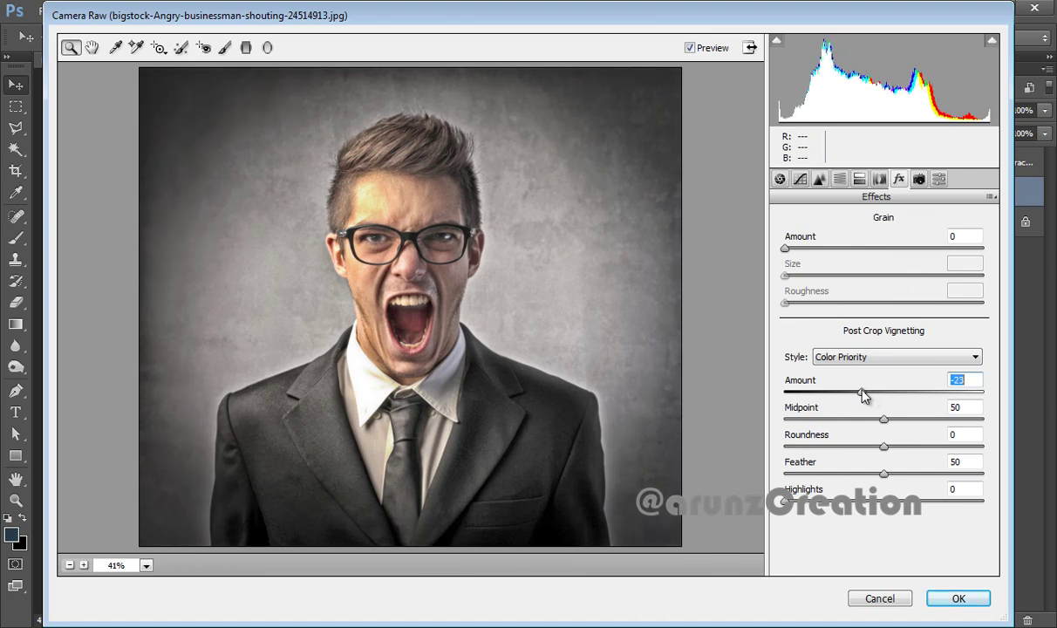
Raise Clarity to +38 and sharpening Amount to 77, then apply Camera Raw
{"action": "left_click", "coordinate": [779, 179]}
{"action": "left_click_drag", "start_coordinate": [884, 506], "coordinate": [868, 535]}
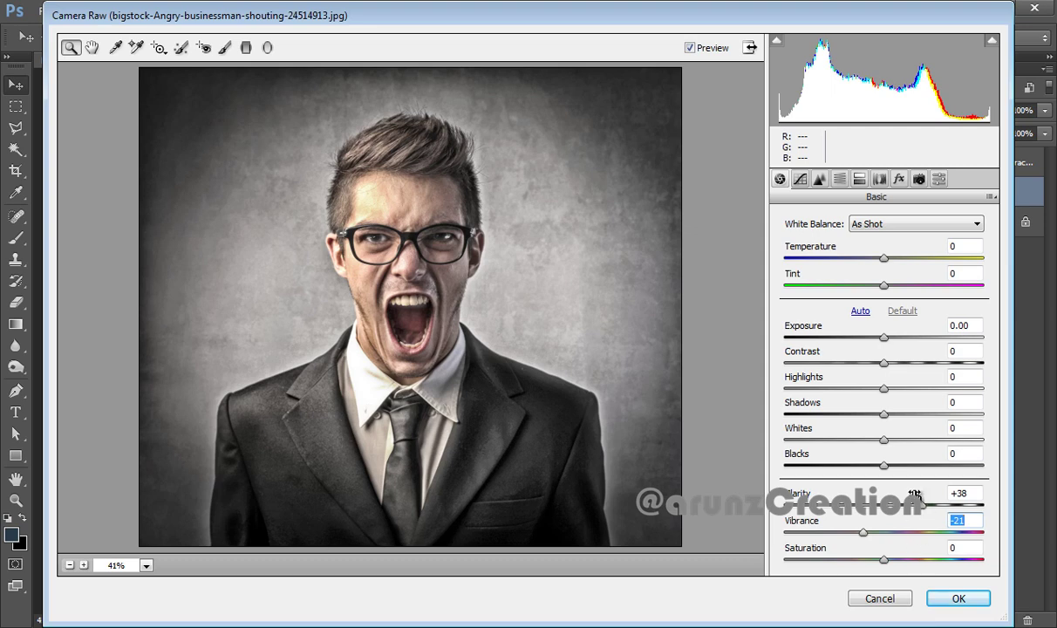
{"action": "left_click", "coordinate": [818, 180]}
{"action": "left_click_drag", "start_coordinate": [785, 246], "coordinate": [887, 265]}
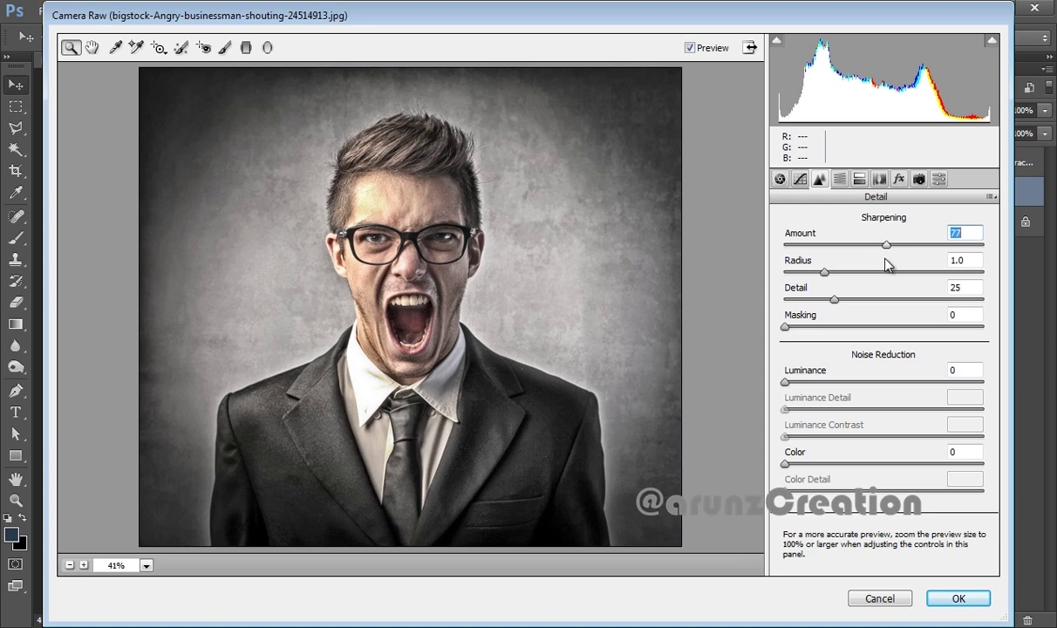
{"action": "left_click", "coordinate": [959, 599]}
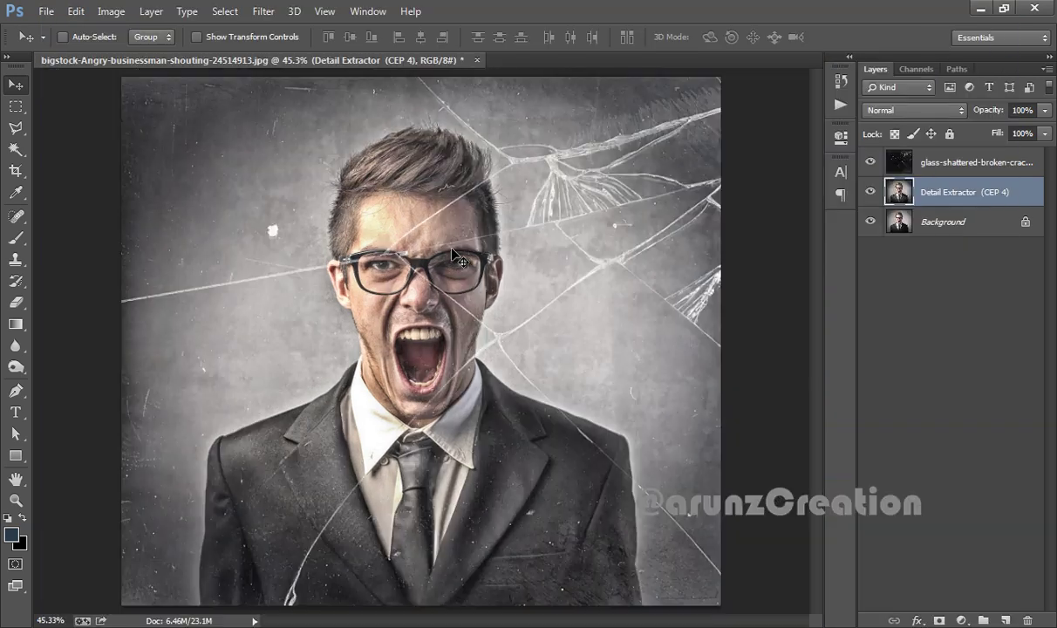
{"action": "left_click", "coordinate": [869, 162]}
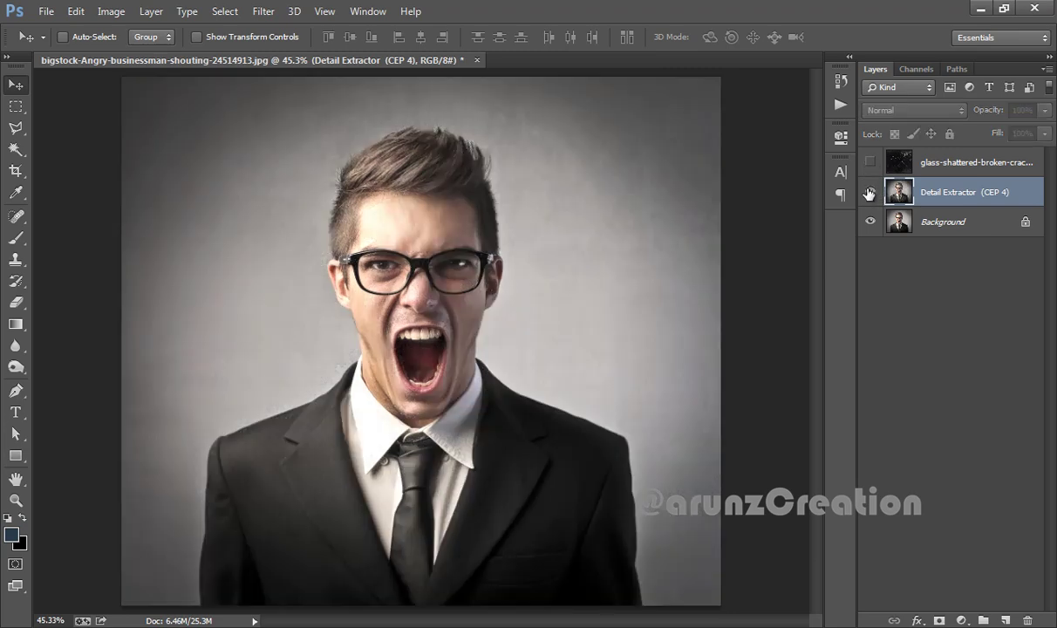
{"action": "left_click", "coordinate": [869, 193]}
{"action": "left_click", "coordinate": [871, 163]}
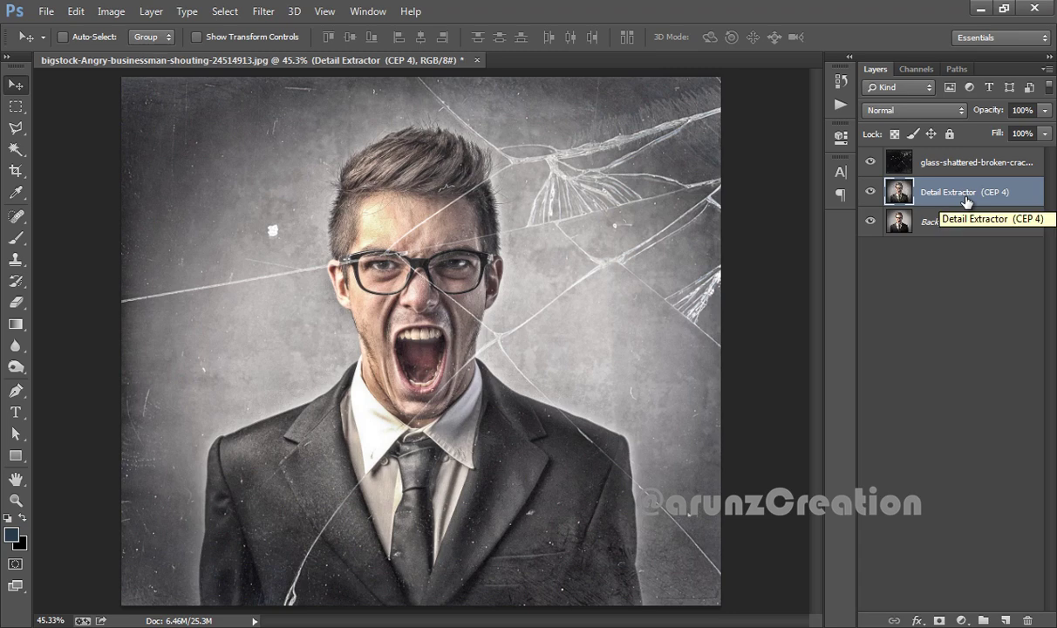
Duplicate the Detail Extractor layer, blend the copy in Overlay, and convert it to a Smart Object
{"action": "key", "text": "ctrl+j"}
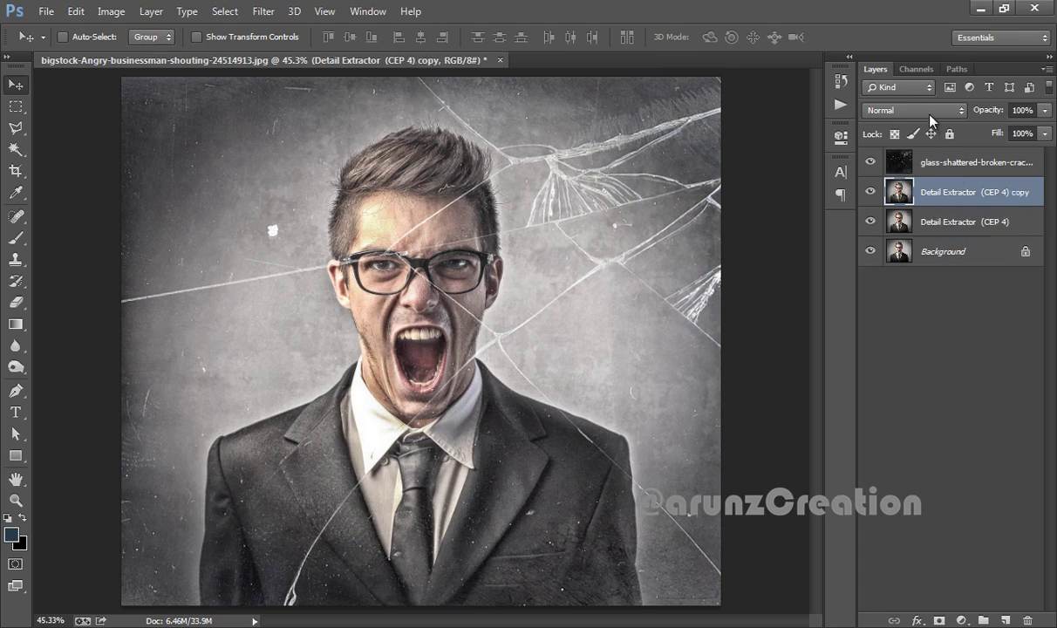
{"action": "left_click", "coordinate": [879, 109]}
{"action": "left_click", "coordinate": [902, 327]}
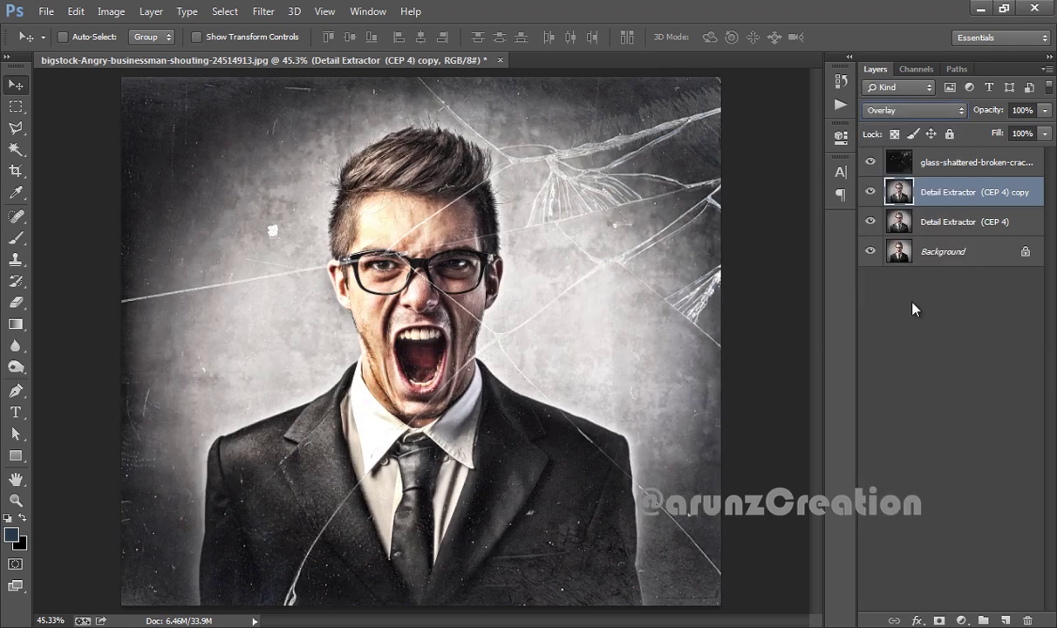
{"action": "right_click", "coordinate": [941, 195]}
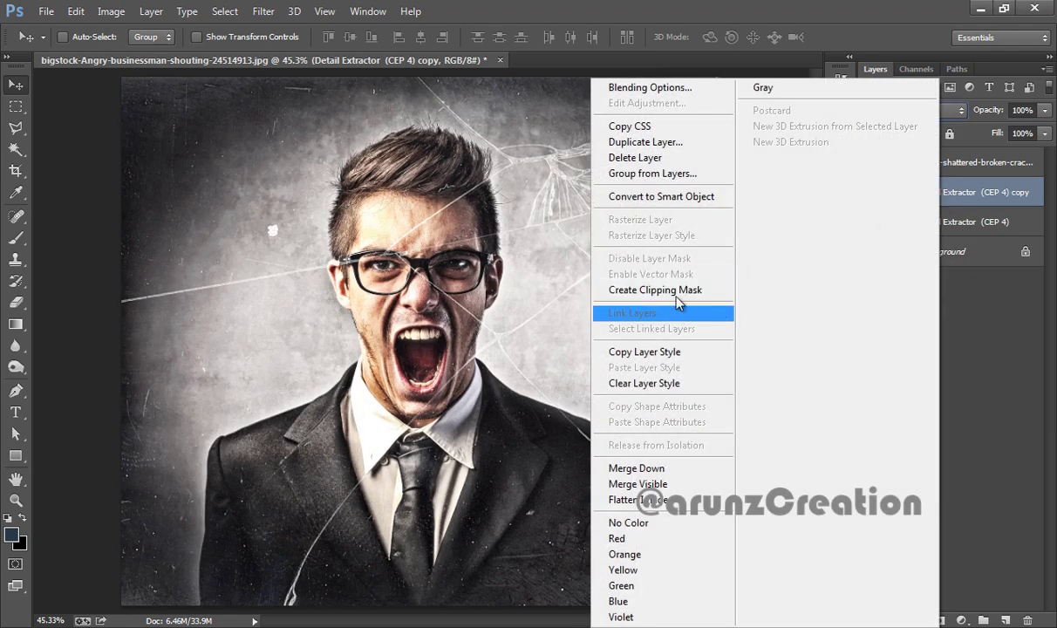
{"action": "left_click", "coordinate": [688, 198]}
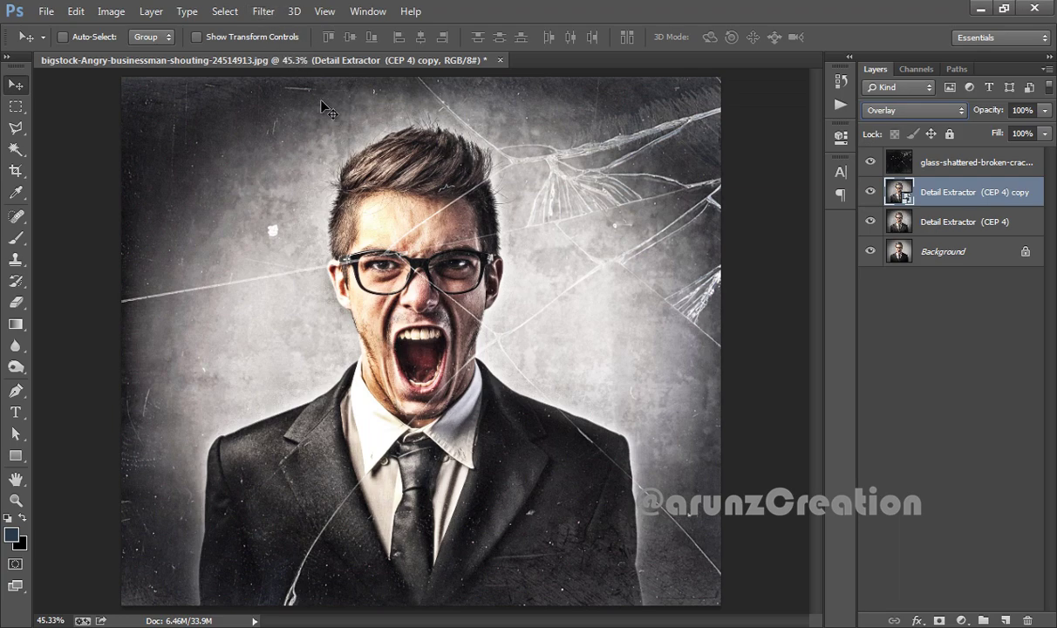
{"action": "left_click", "coordinate": [263, 11]}
Apply a High Pass smart filter with a 106.3-pixel radius to the Overlay copy layer
{"action": "mouse_move", "coordinate": [353, 323]}
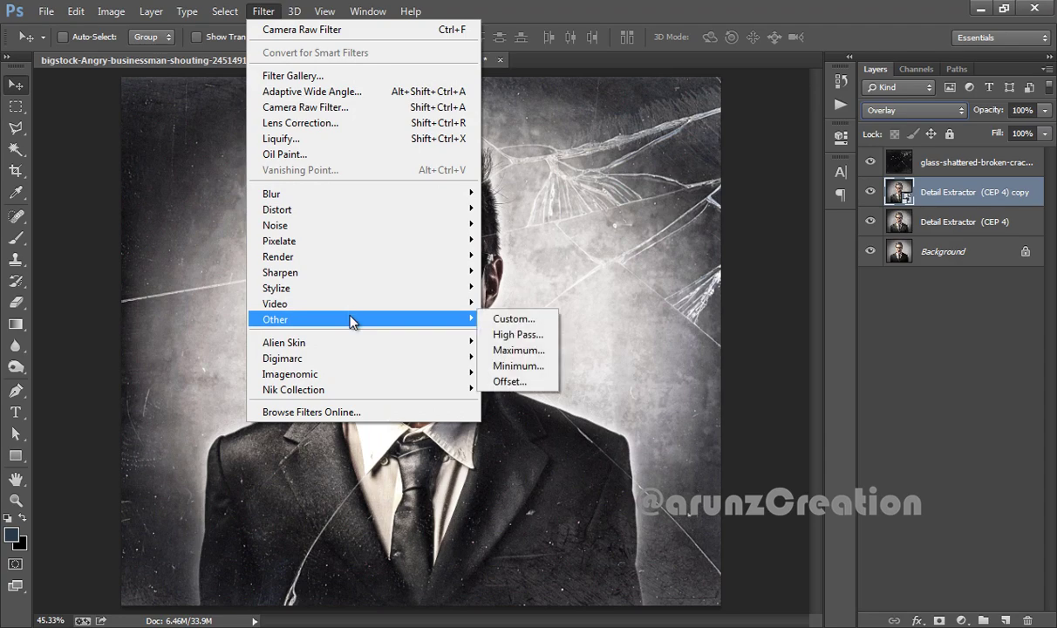
{"action": "left_click", "coordinate": [577, 336]}
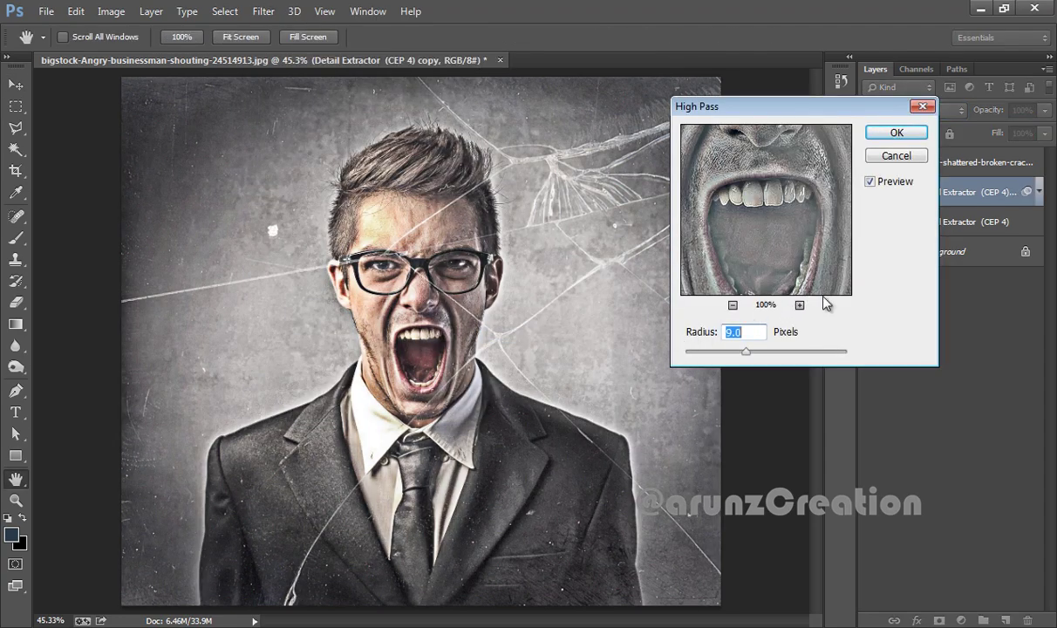
{"action": "left_click_drag", "start_coordinate": [747, 353], "coordinate": [783, 355]}
{"action": "left_click", "coordinate": [897, 133]}
Change the high-pass copy layer's blend mode from Overlay to Soft Light
{"action": "key", "text": "v"}
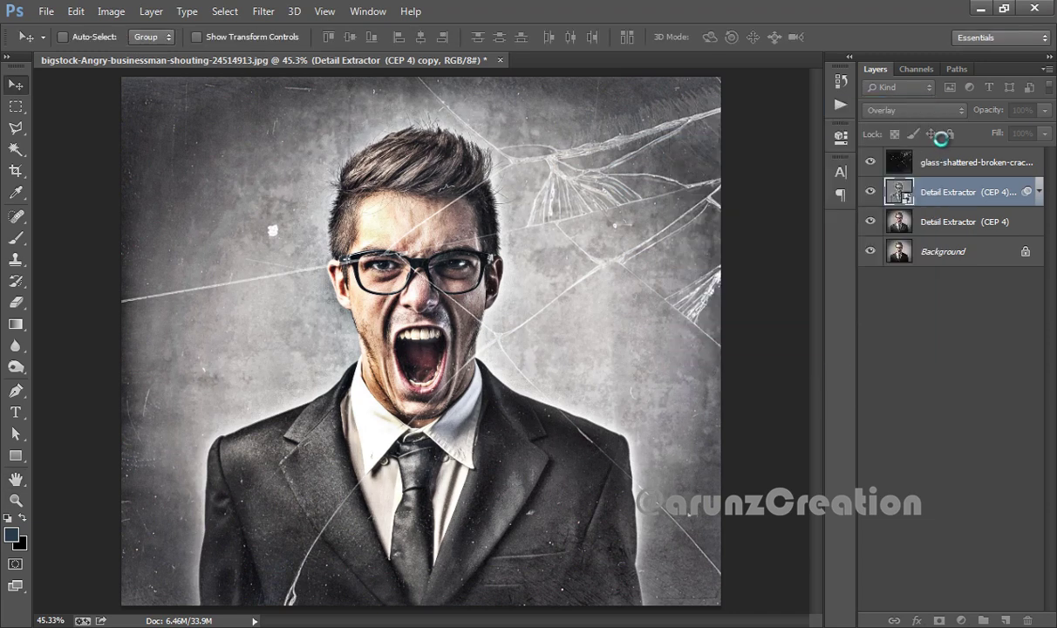
{"action": "left_click", "coordinate": [953, 111]}
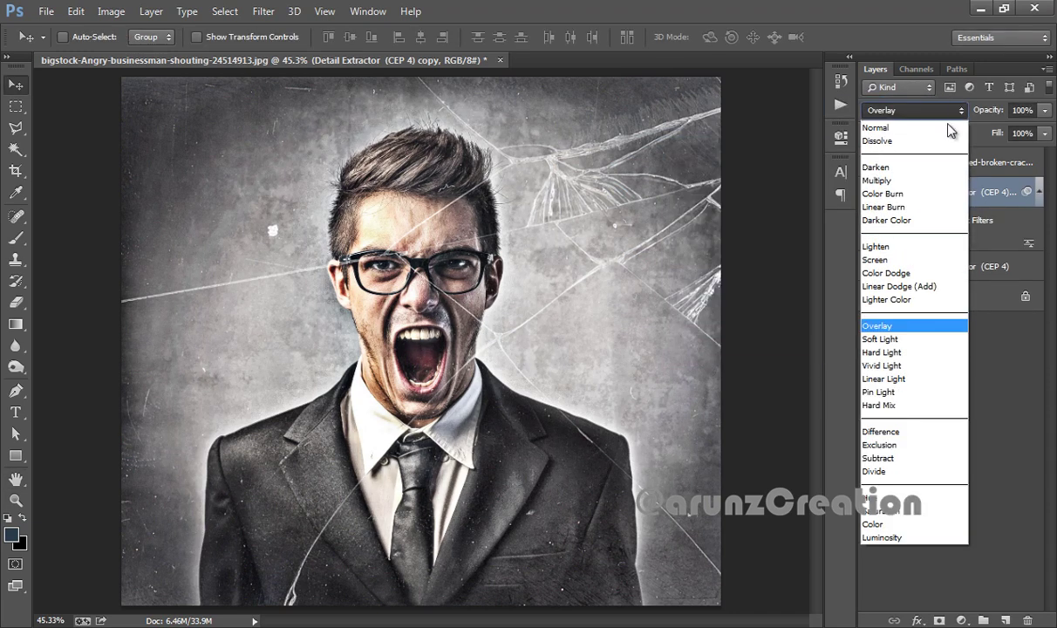
{"action": "left_click", "coordinate": [914, 340]}
Compare by hiding the high-pass, Detail Extractor and cracked-glass layers, then showing them all again
{"action": "left_click", "coordinate": [870, 192]}
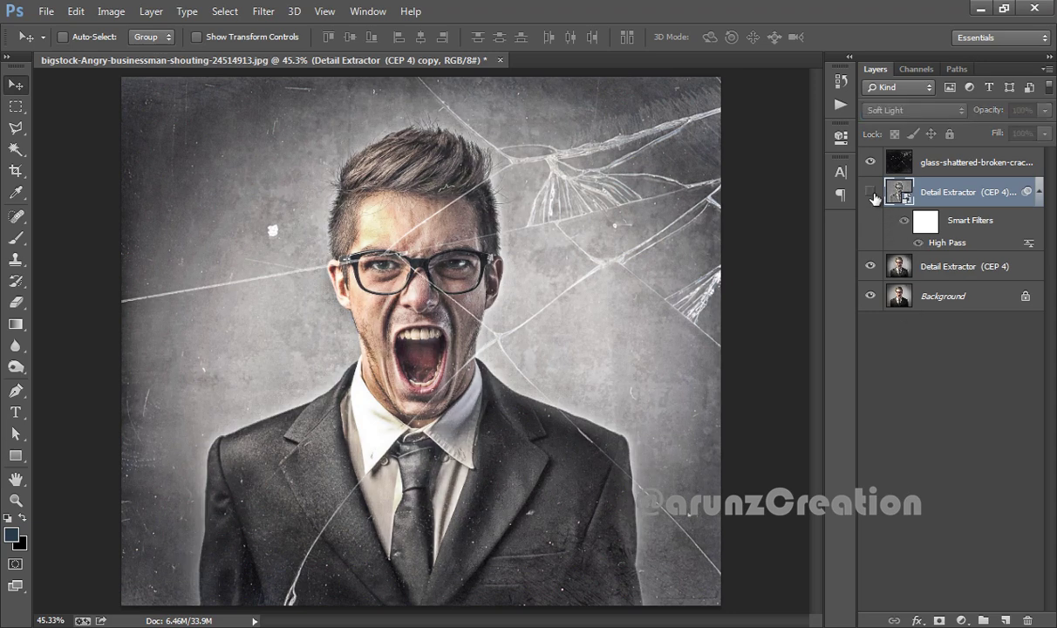
{"action": "left_click", "coordinate": [870, 192]}
{"action": "left_click", "coordinate": [870, 266]}
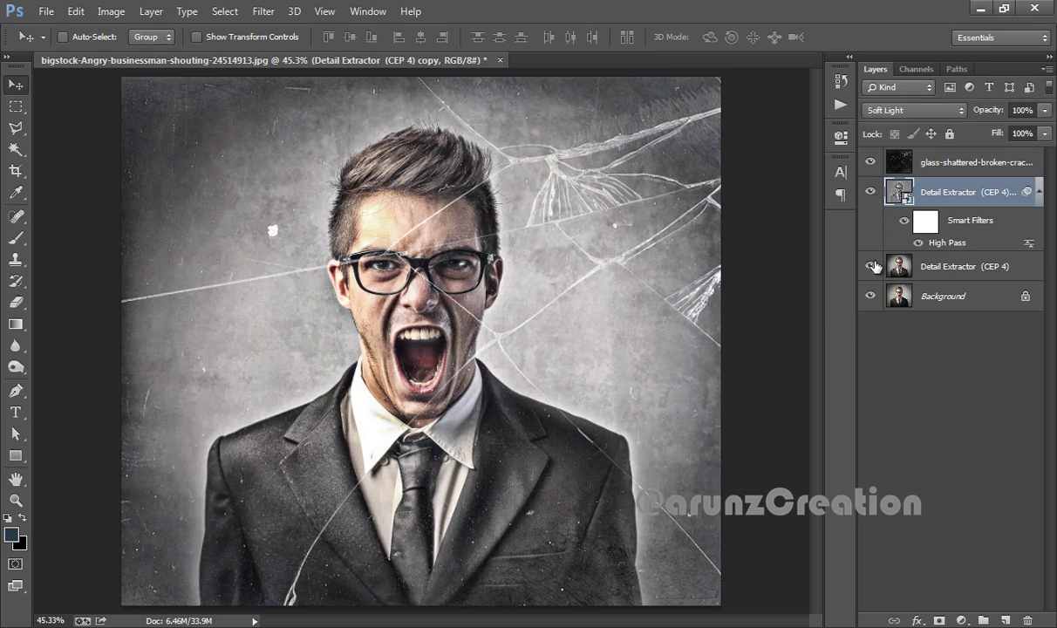
{"action": "left_click", "coordinate": [871, 162]}
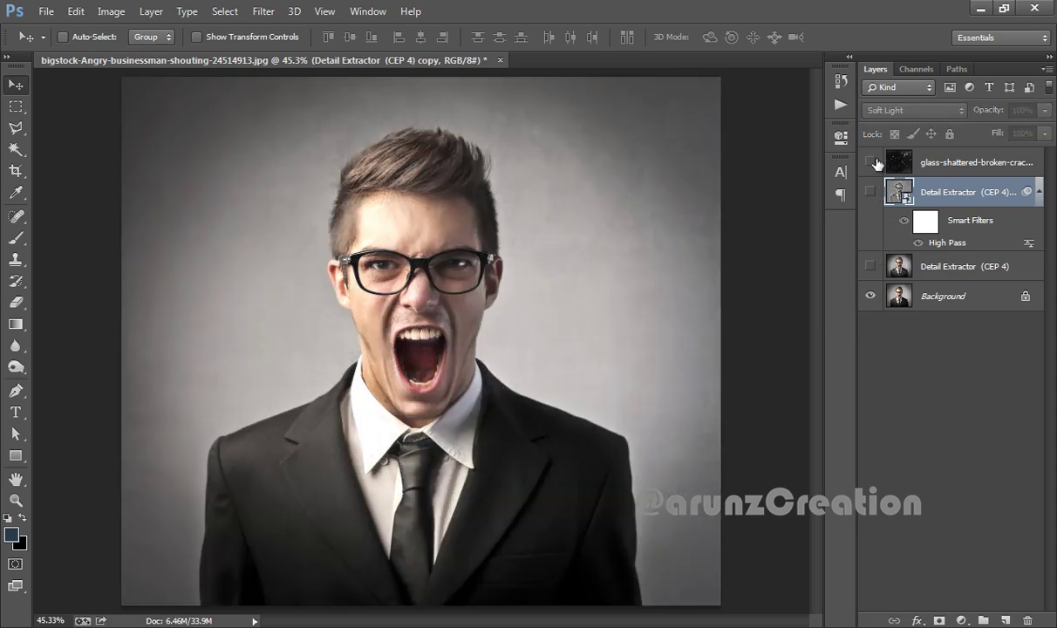
{"action": "left_click", "coordinate": [869, 267]}
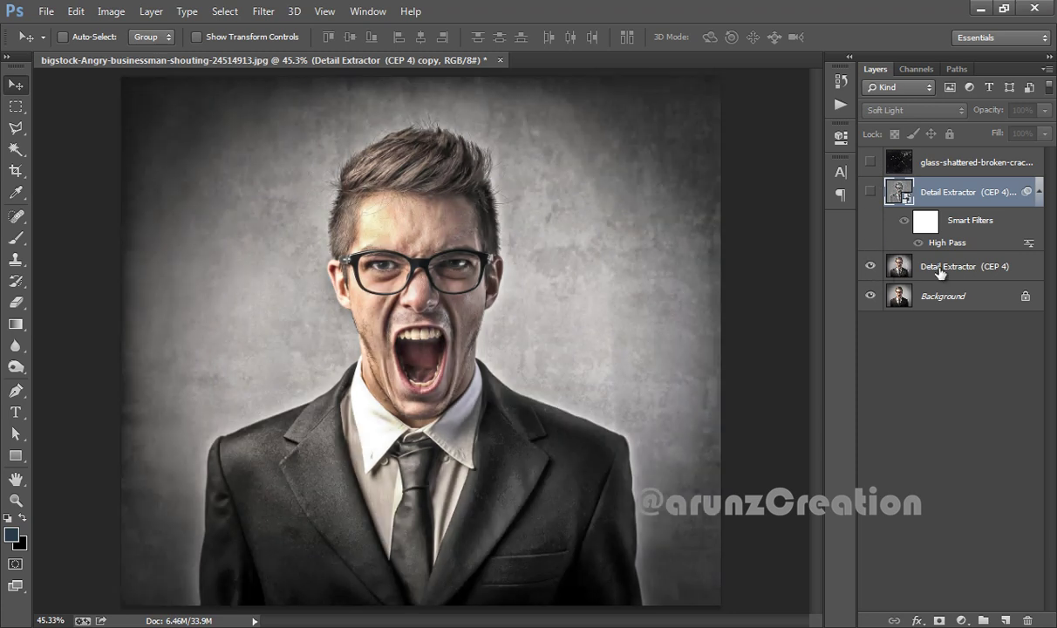
{"action": "left_click", "coordinate": [870, 193]}
{"action": "left_click", "coordinate": [870, 162]}
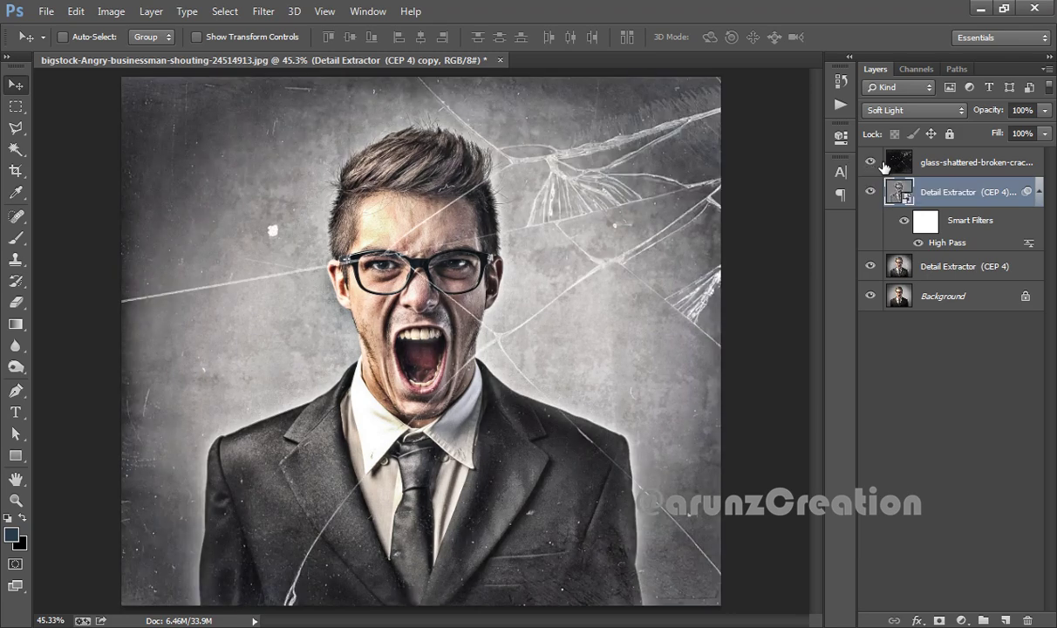
{"action": "left_click", "coordinate": [949, 161]}
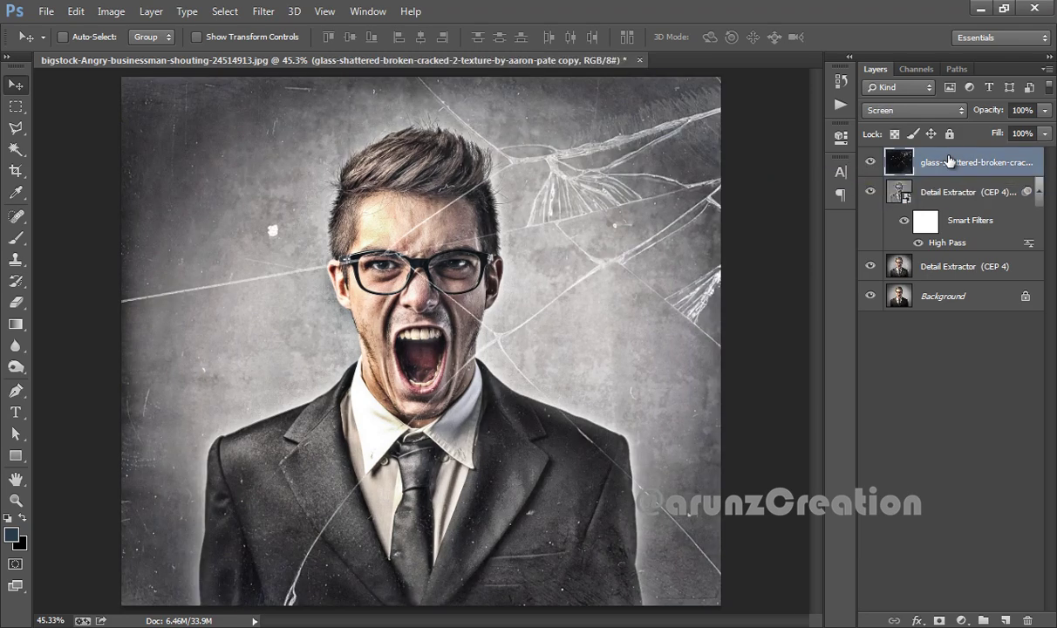
Duplicate the Screen-blended cracked-glass layer with Ctrl+J, then hide the top three layers to compare
{"action": "key", "text": "ctrl+j"}
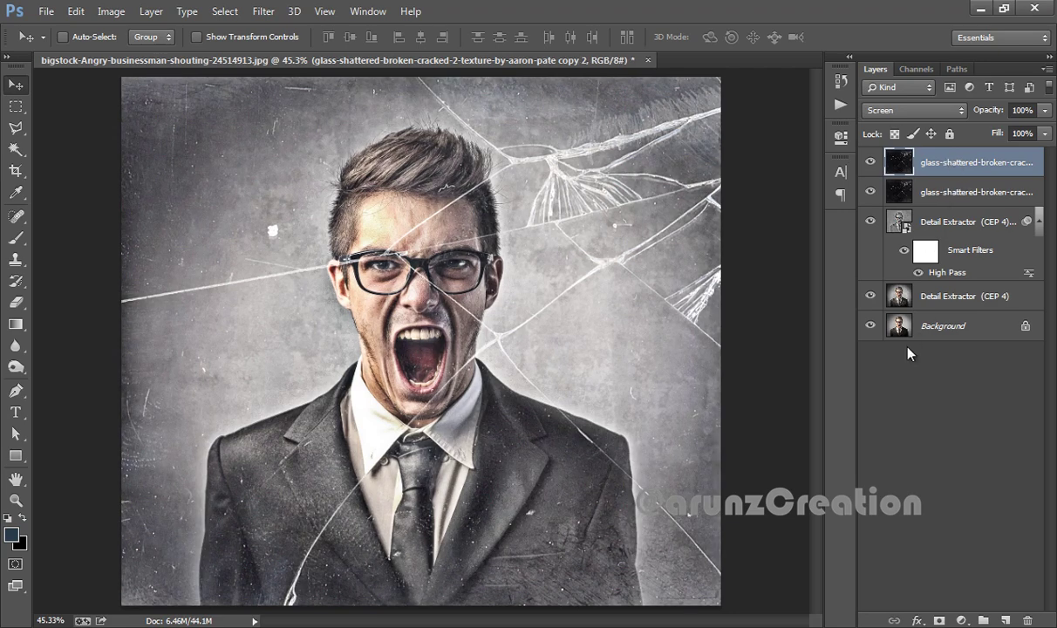
{"action": "mouse_move", "coordinate": [870, 166]}
{"action": "left_mouse_down"}
{"action": "mouse_move", "coordinate": [870, 228]}
{"action": "mouse_move", "coordinate": [868, 155]}
{"action": "left_mouse_up"}
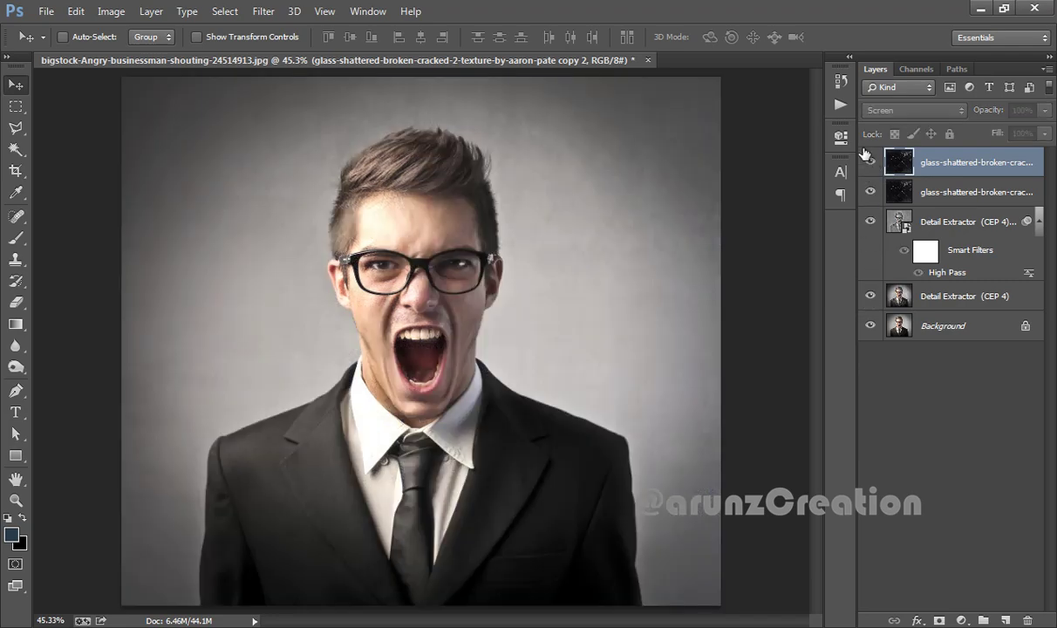